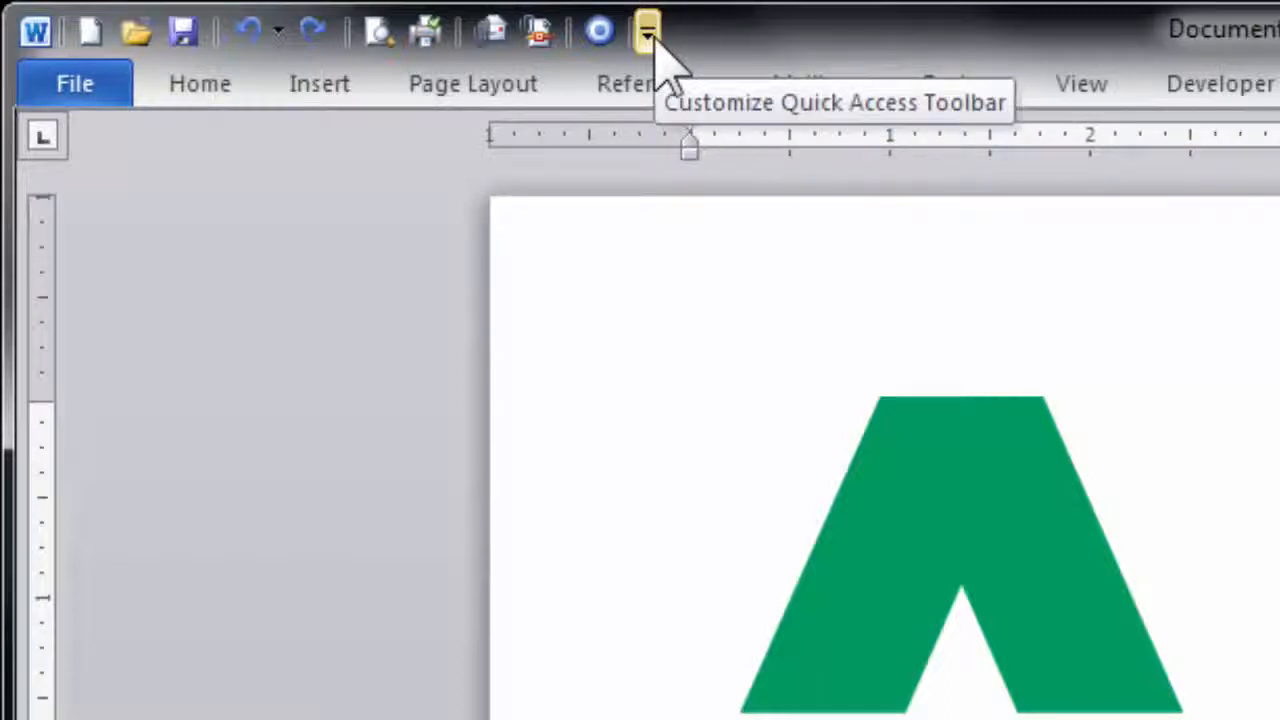
Step: Add the Spelling & Grammar command to the Quick Access Toolbar and remove it again
{"action": "left_click", "coordinate": [648, 36]}
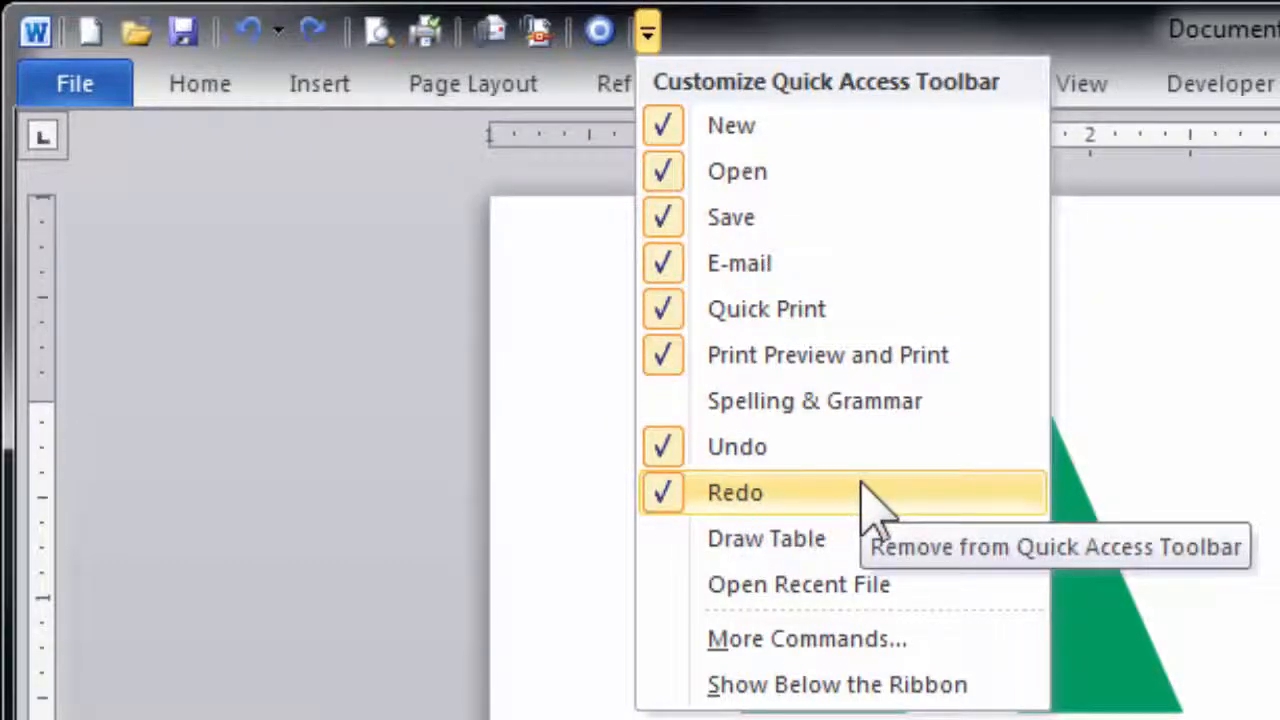
{"action": "left_click", "coordinate": [804, 401]}
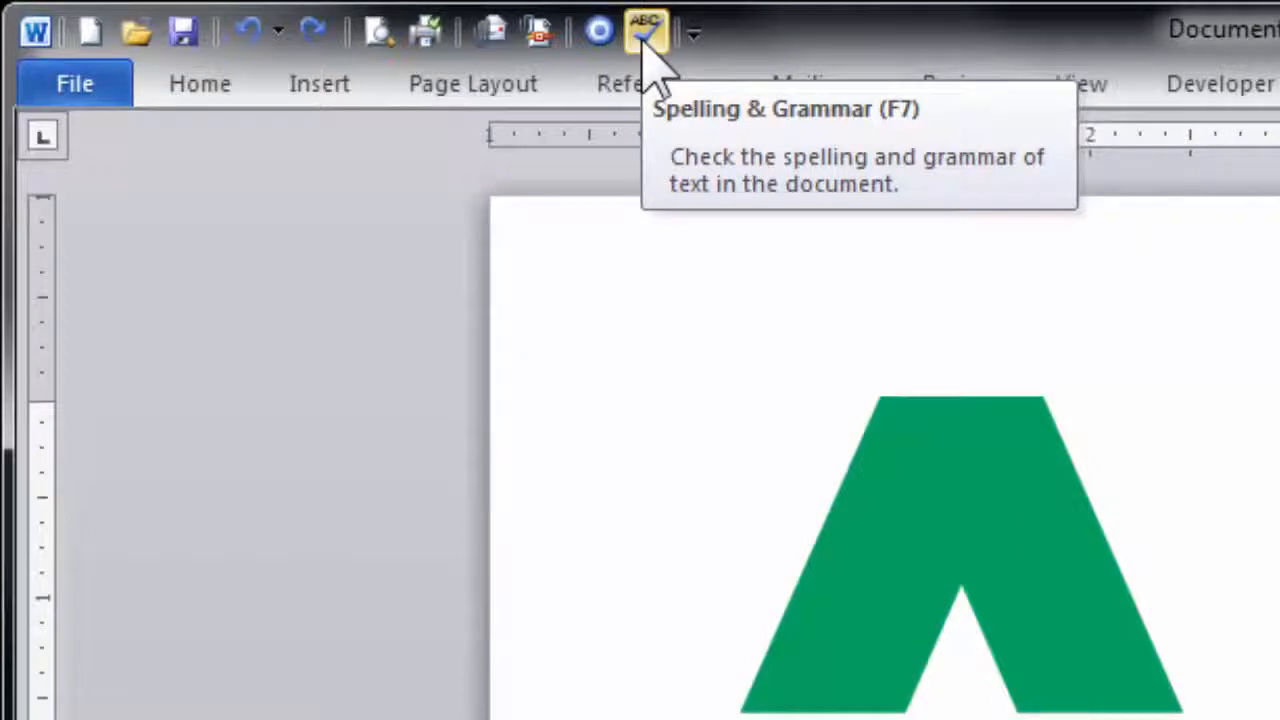
{"action": "left_click", "coordinate": [693, 38]}
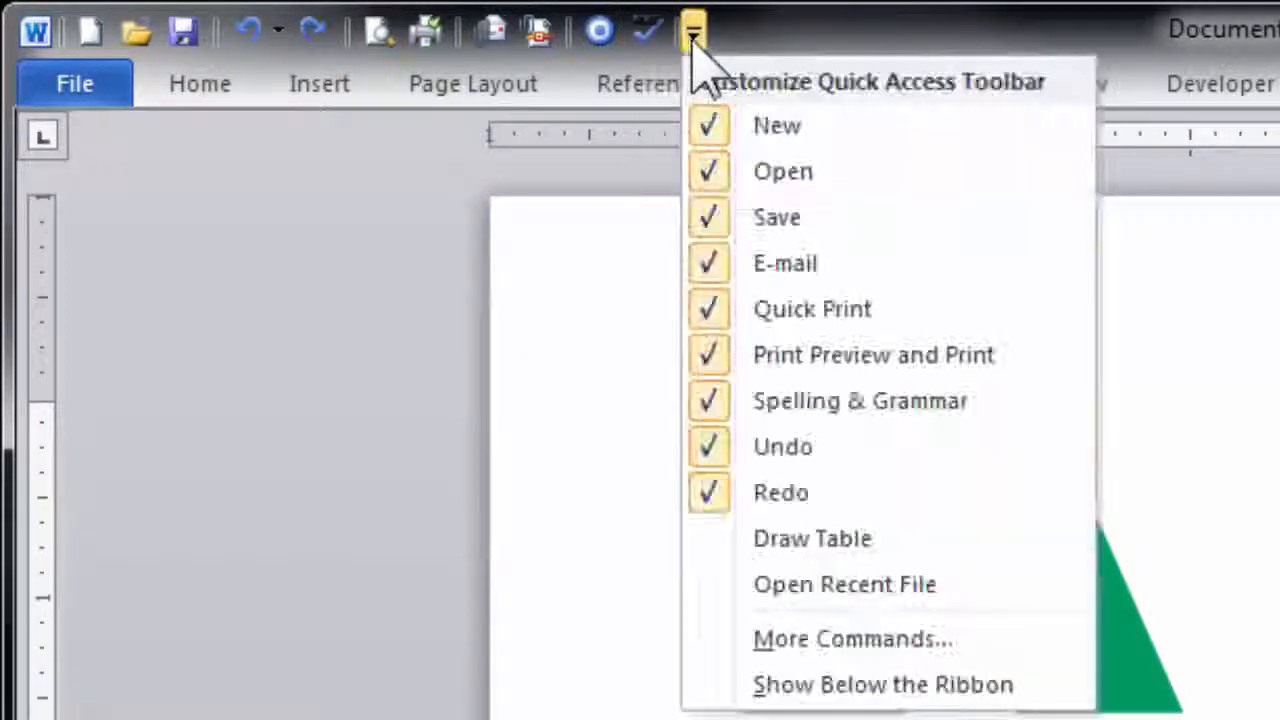
{"action": "left_click", "coordinate": [796, 400]}
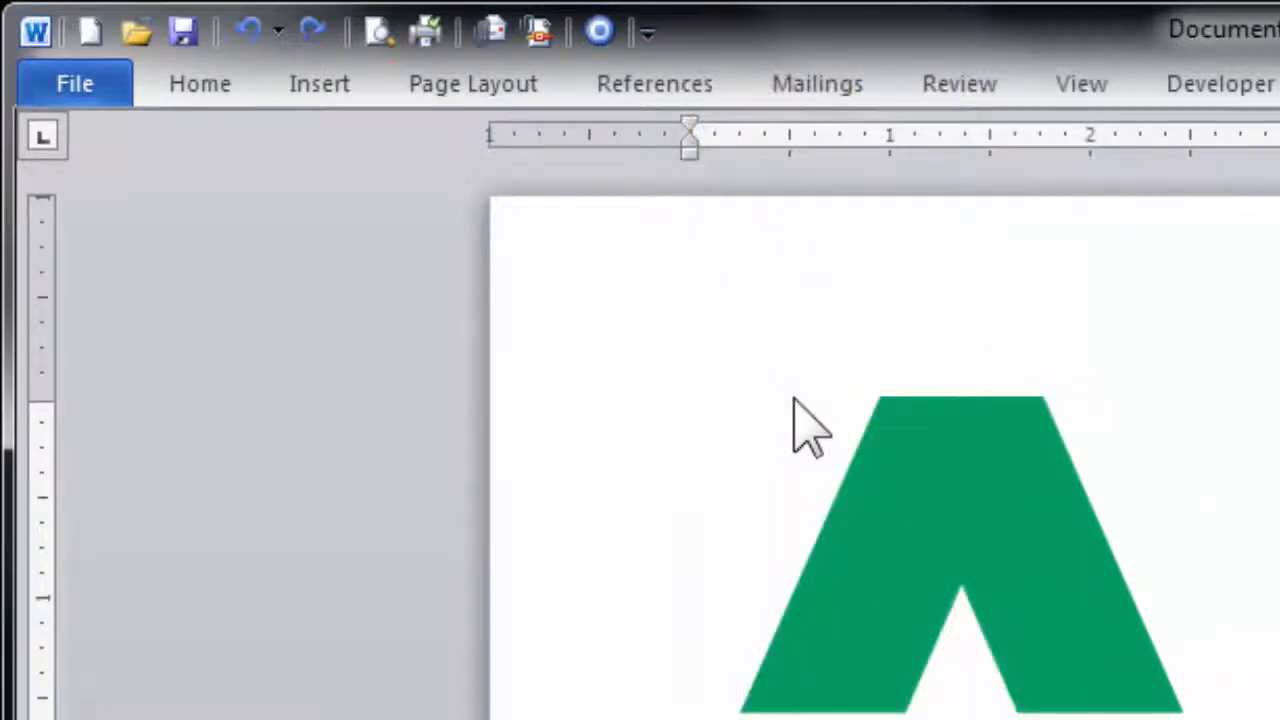
Step: Add Open Recent File from the Popular Commands to the Quick Access Toolbar through its full customization options
{"action": "left_click", "coordinate": [648, 32]}
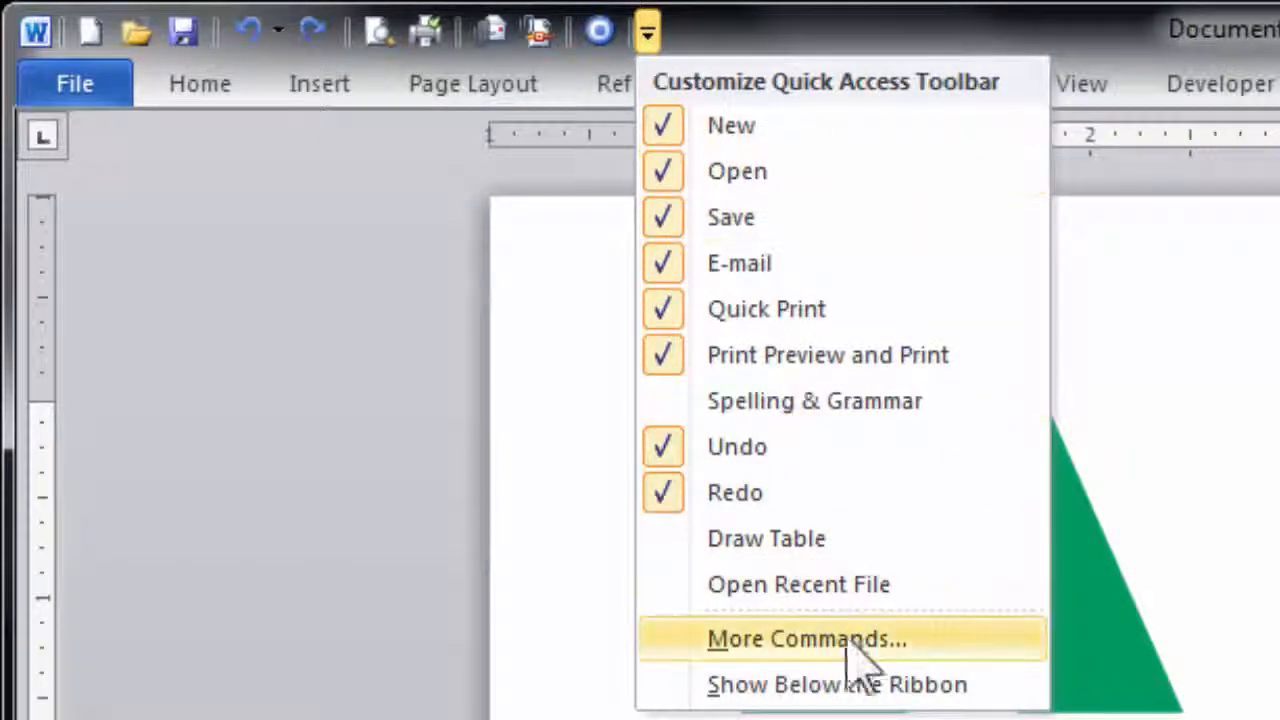
{"action": "left_click", "coordinate": [921, 643]}
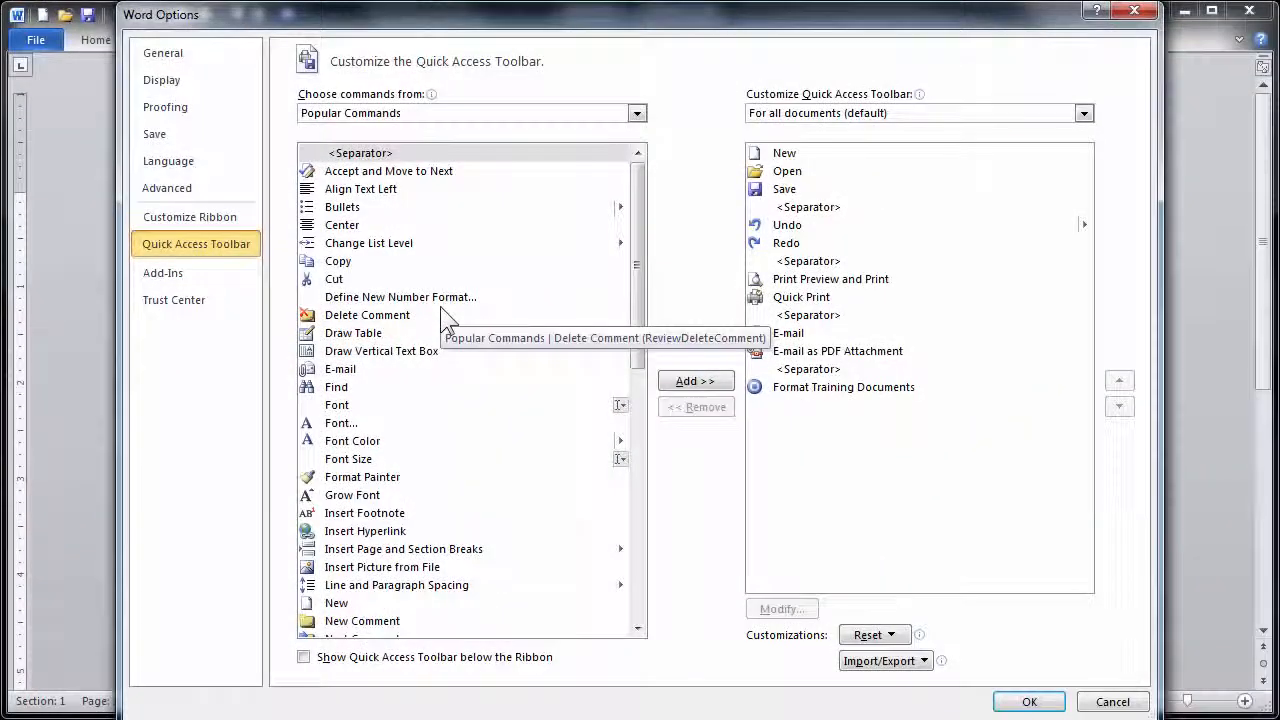
{"action": "mouse_move", "coordinate": [640, 190]}
{"action": "left_mouse_down"}
{"action": "mouse_move", "coordinate": [634, 455]}
{"action": "mouse_move", "coordinate": [636, 195]}
{"action": "left_mouse_up"}
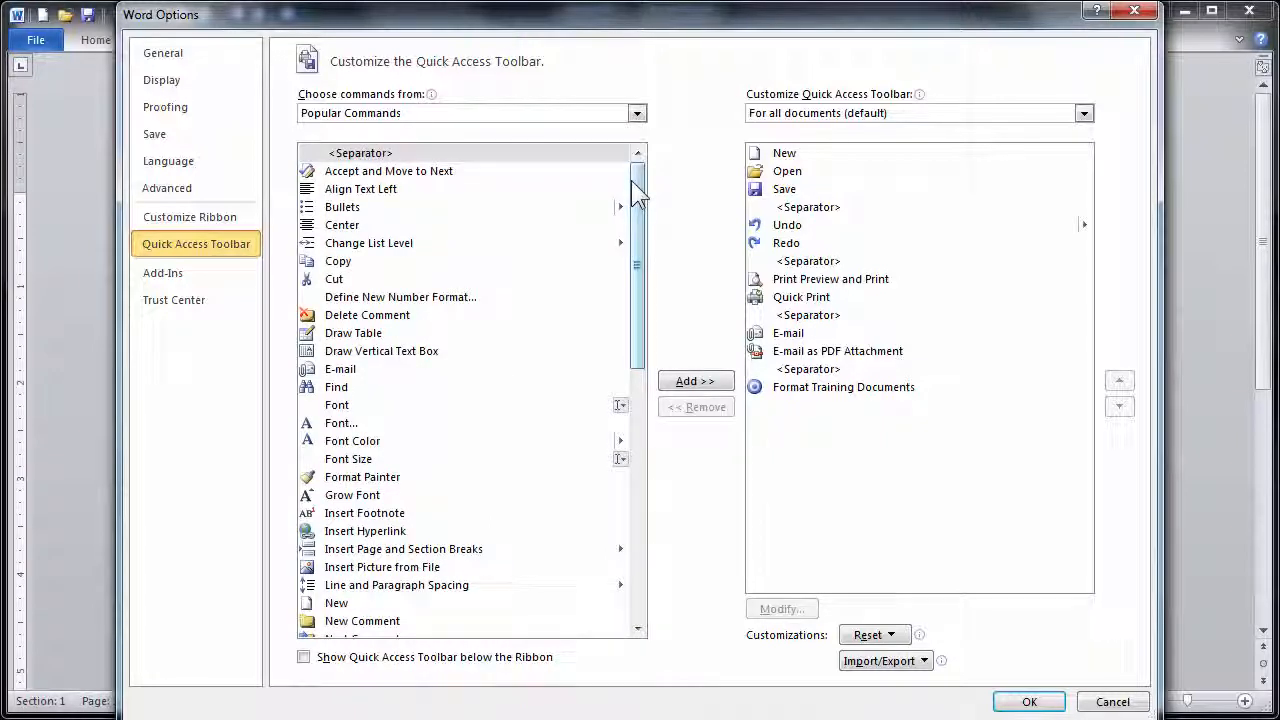
{"action": "left_click_drag", "start_coordinate": [638, 188], "coordinate": [643, 312]}
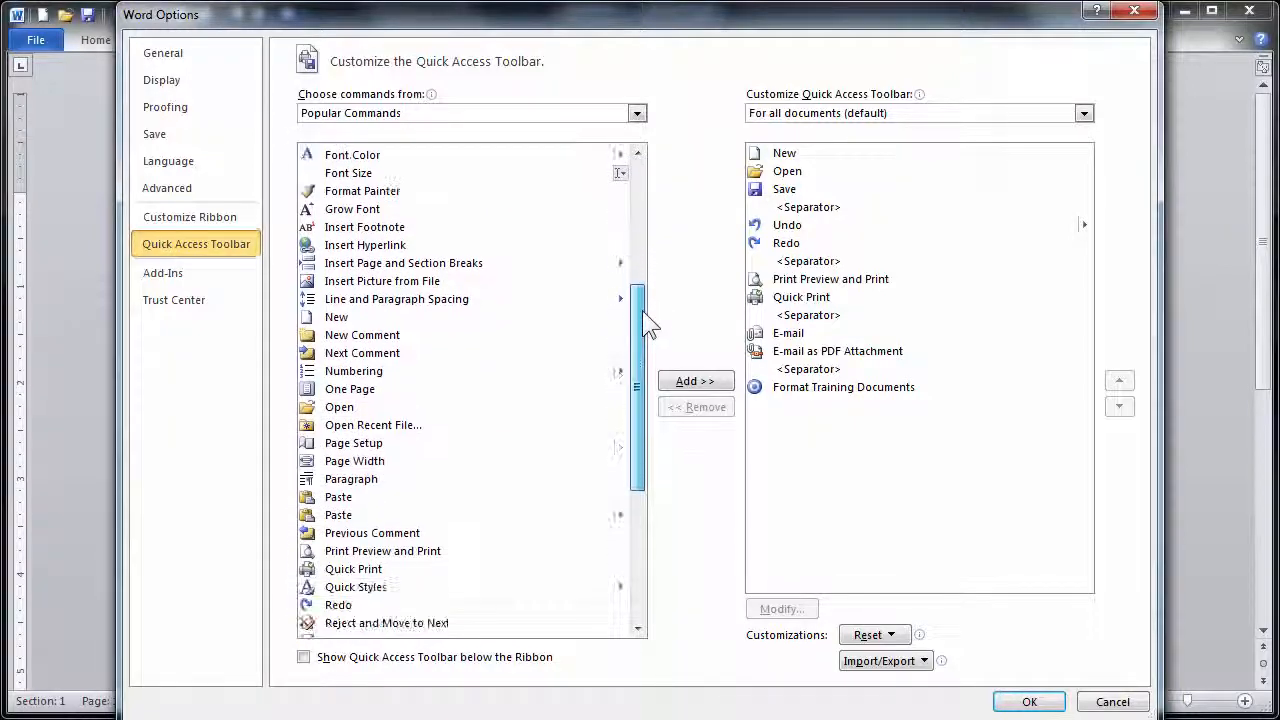
{"action": "left_click", "coordinate": [349, 428]}
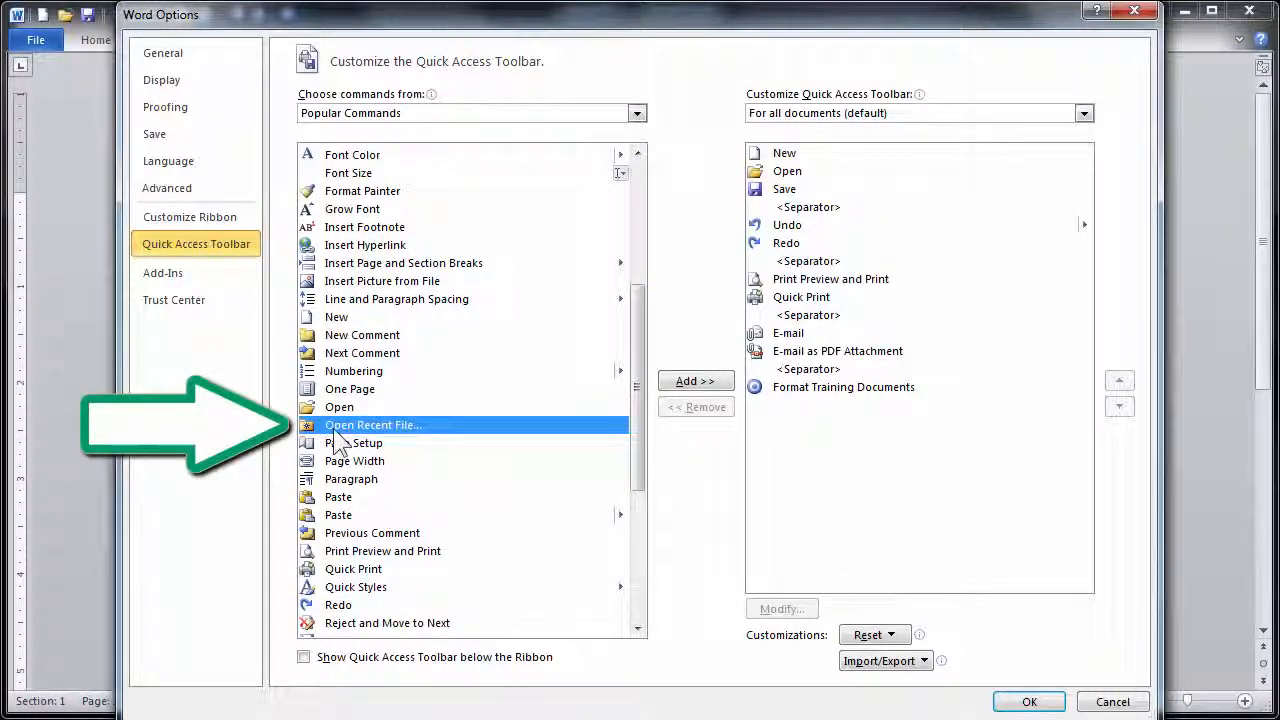
{"action": "left_click", "coordinate": [706, 383]}
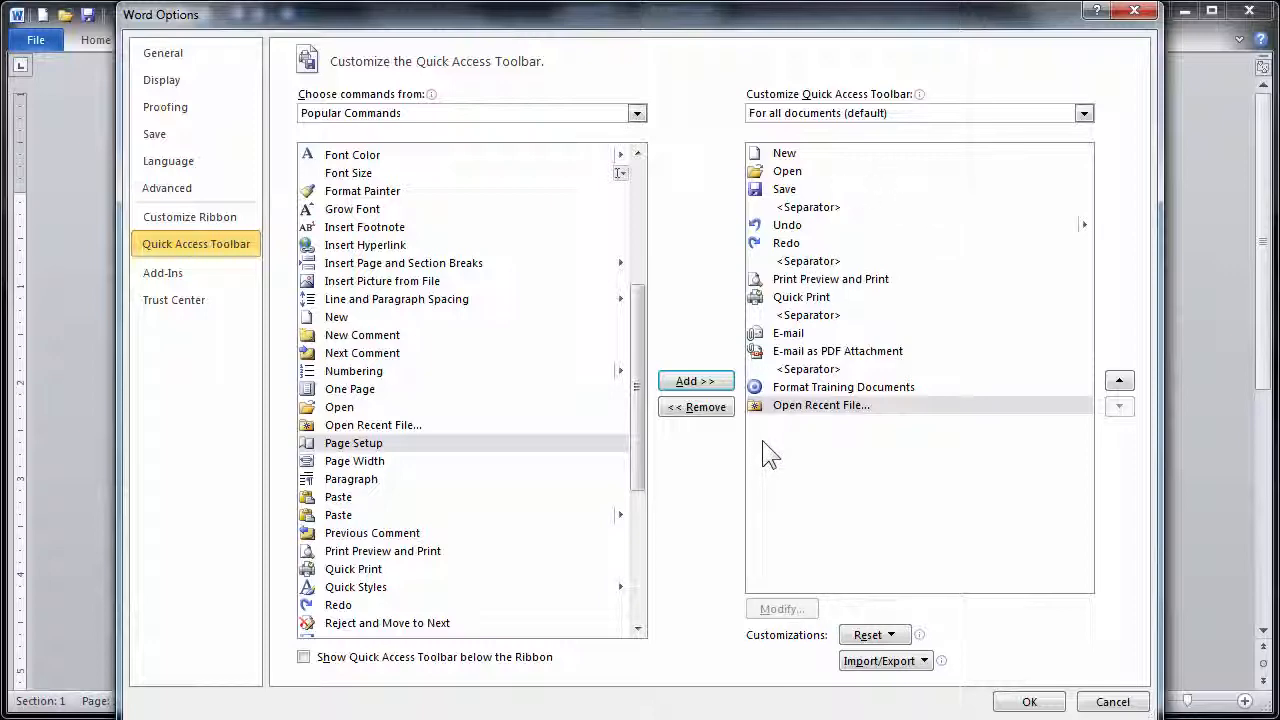
{"action": "left_click", "coordinate": [1030, 703]}
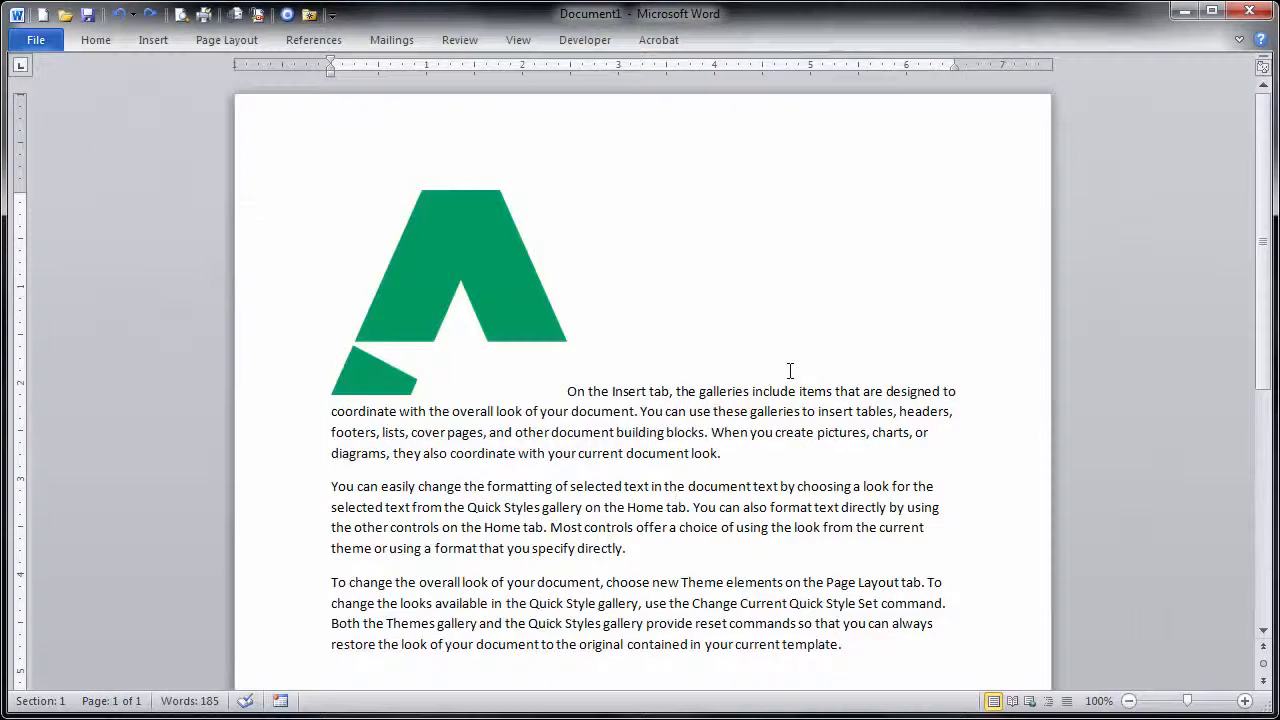
Step: View the recent documents with the Open Recent File command and again through the File view, returning to the document
{"action": "left_click", "coordinate": [311, 15]}
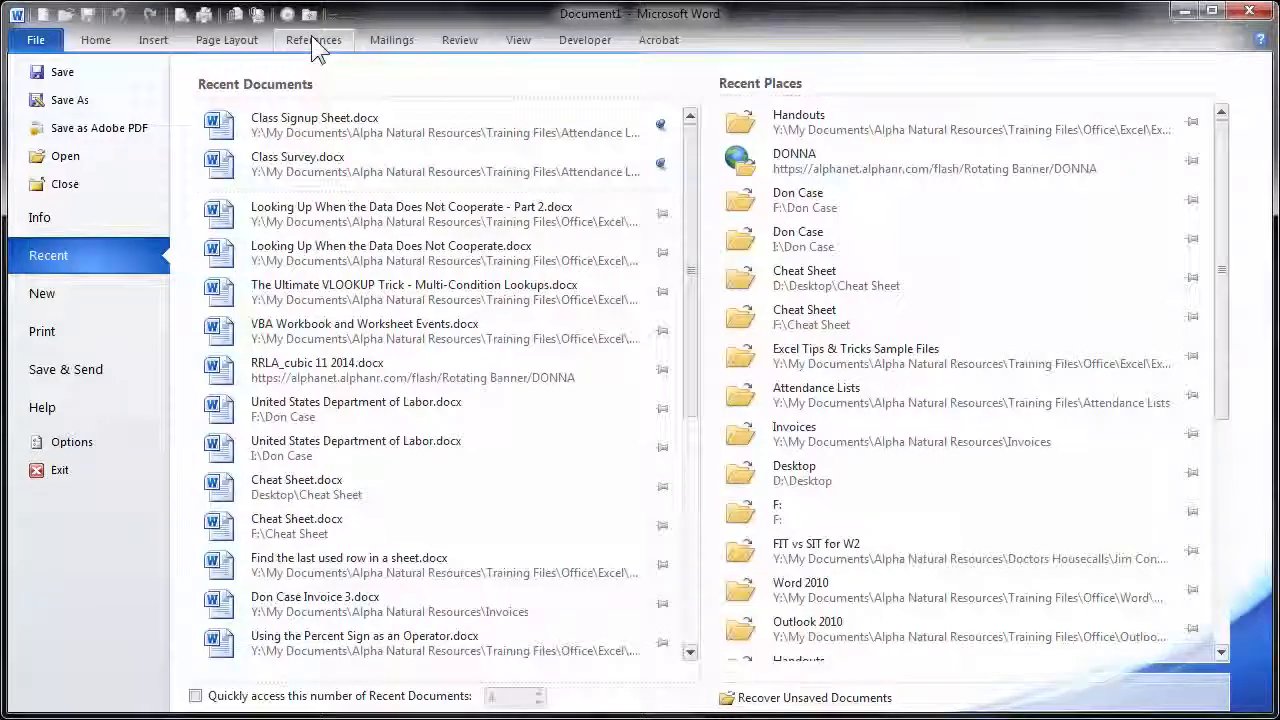
{"action": "left_click", "coordinate": [313, 38]}
{"action": "left_click", "coordinate": [35, 40]}
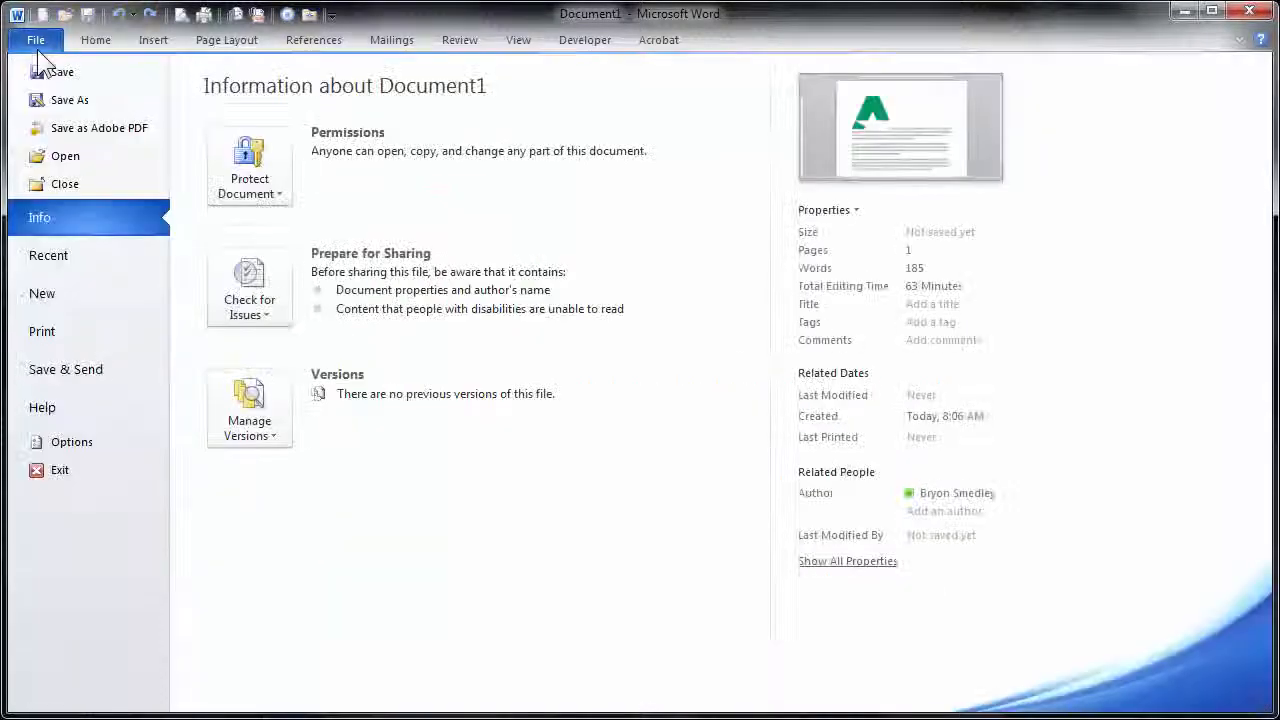
{"action": "left_click", "coordinate": [55, 258]}
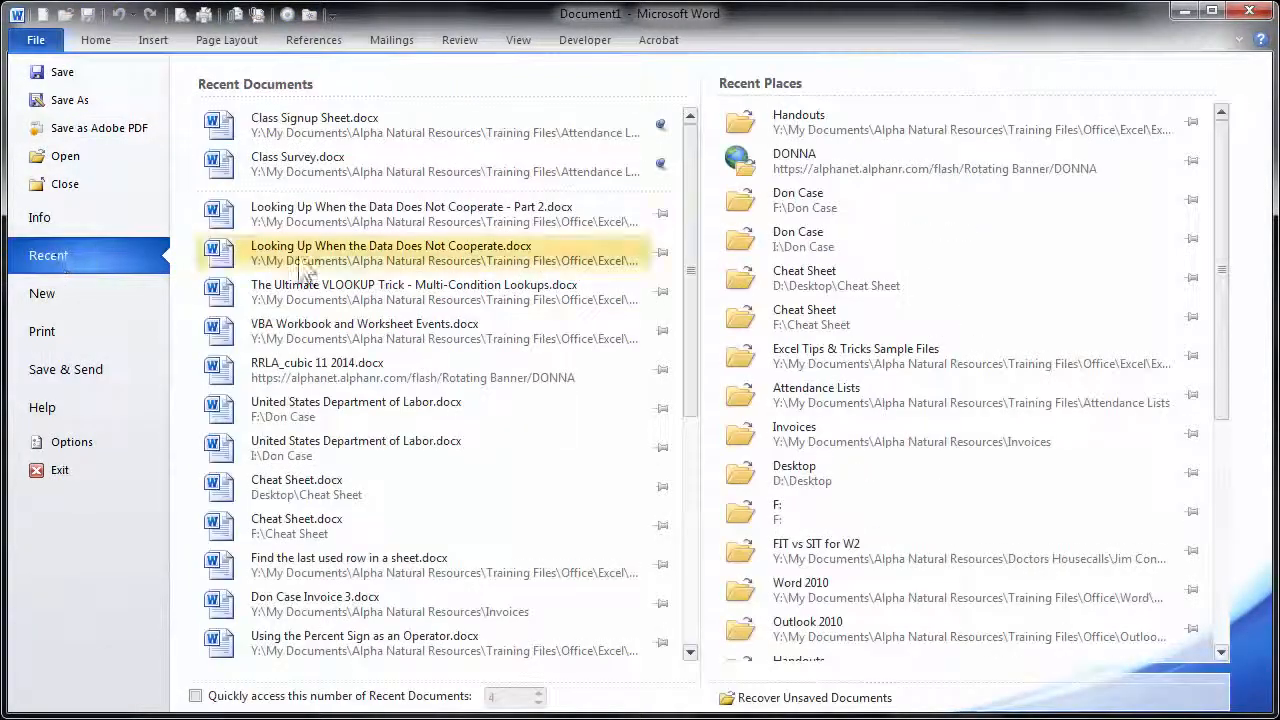
{"action": "left_click", "coordinate": [244, 38]}
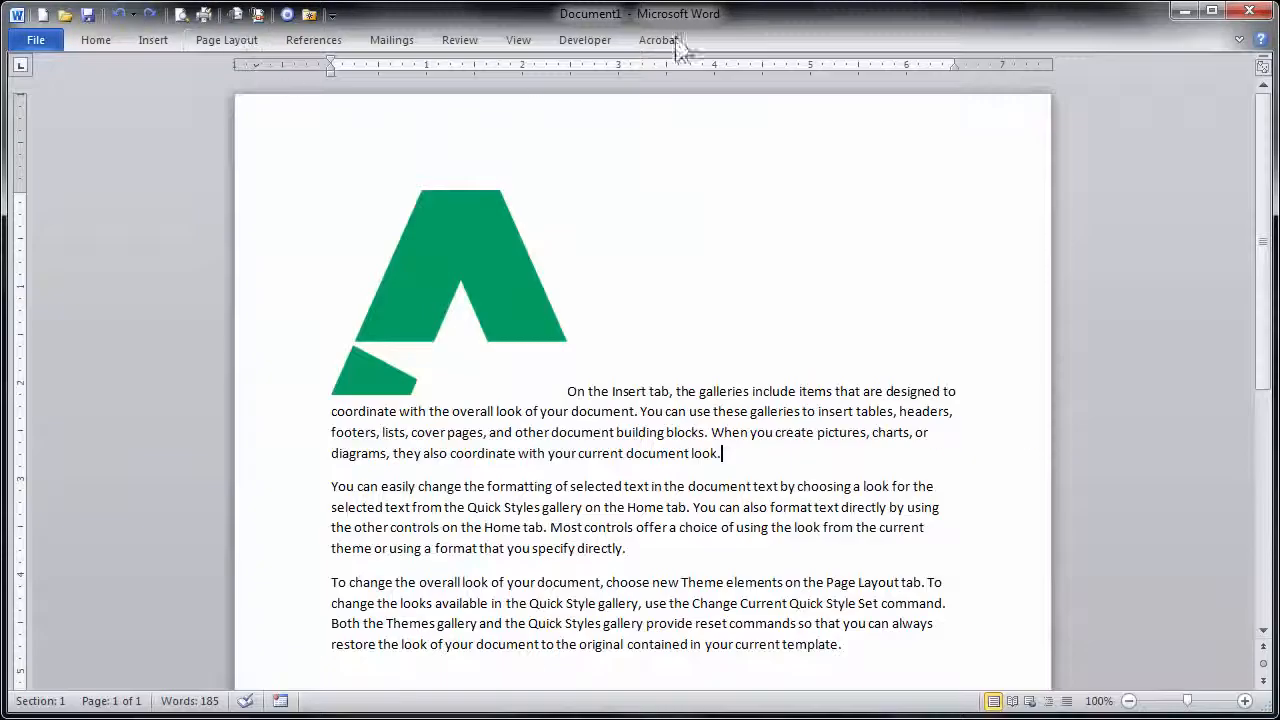
Step: Remove Open Recent File from the Quick Access Toolbar, and list the Picture Tools | Format Tab commands in its customization options
{"action": "left_click", "coordinate": [311, 16]}
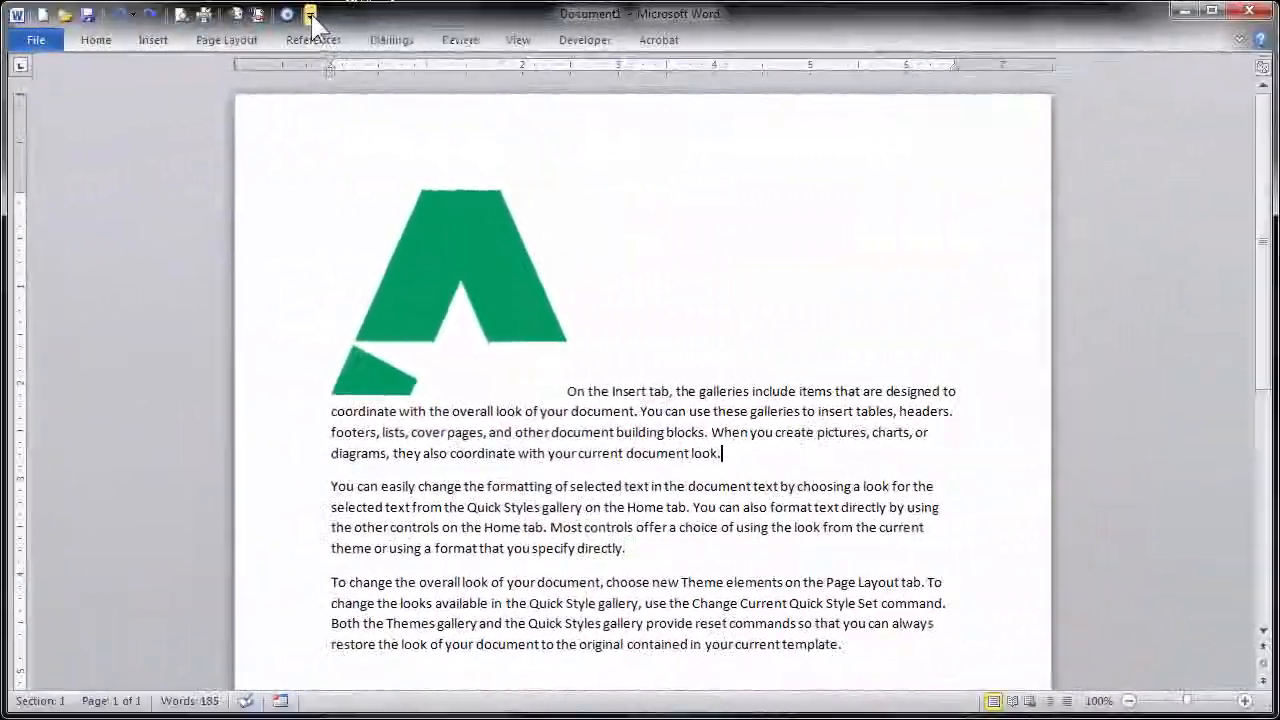
{"action": "left_click", "coordinate": [311, 16]}
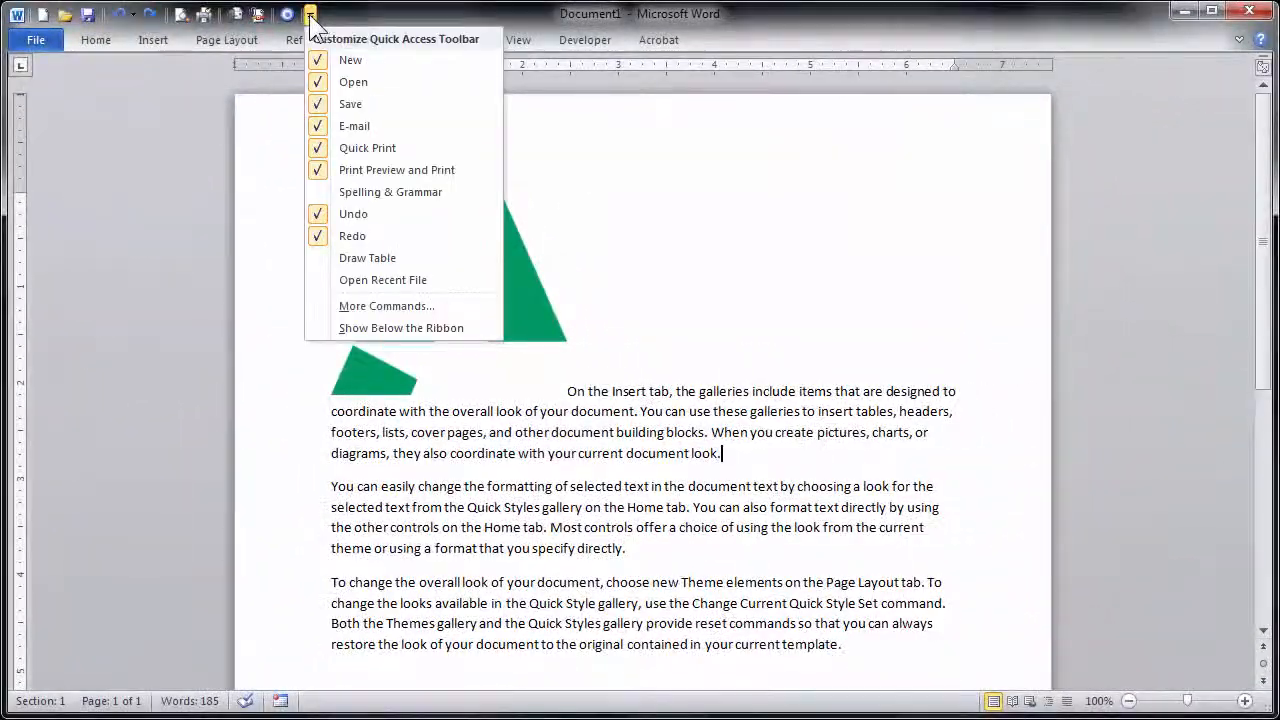
{"action": "left_click", "coordinate": [450, 306]}
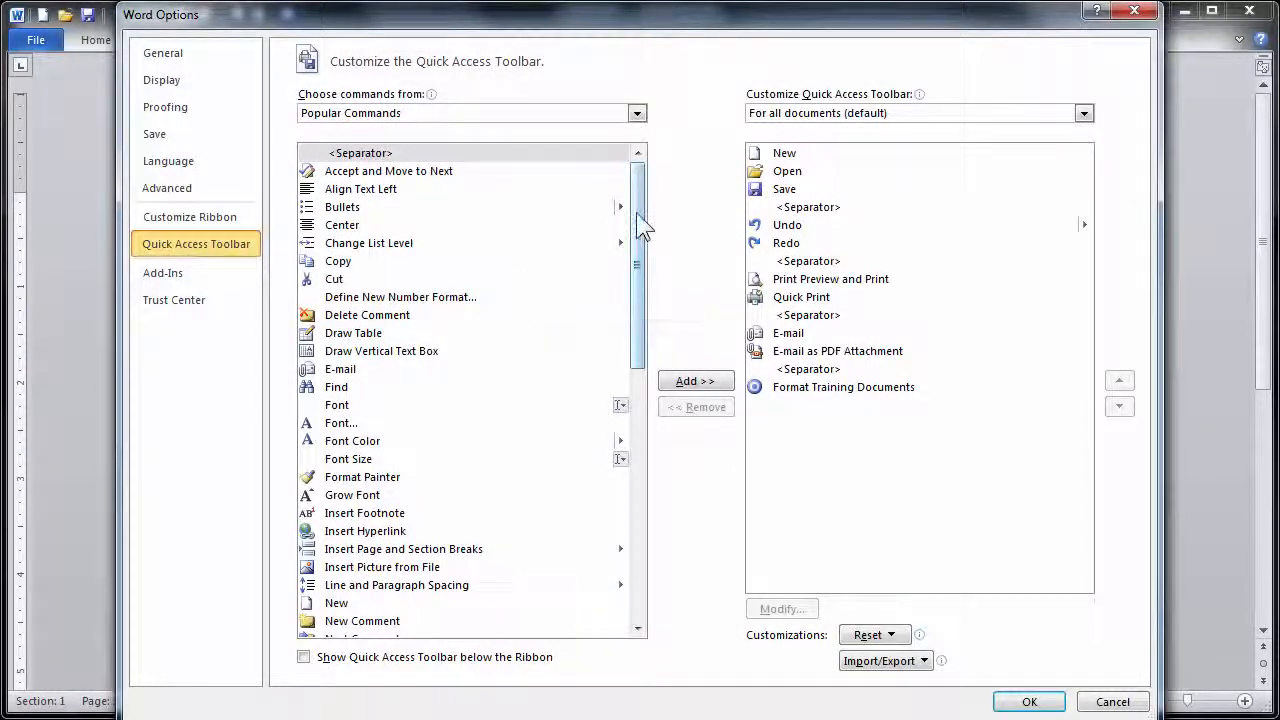
{"action": "left_click_drag", "start_coordinate": [638, 215], "coordinate": [638, 155]}
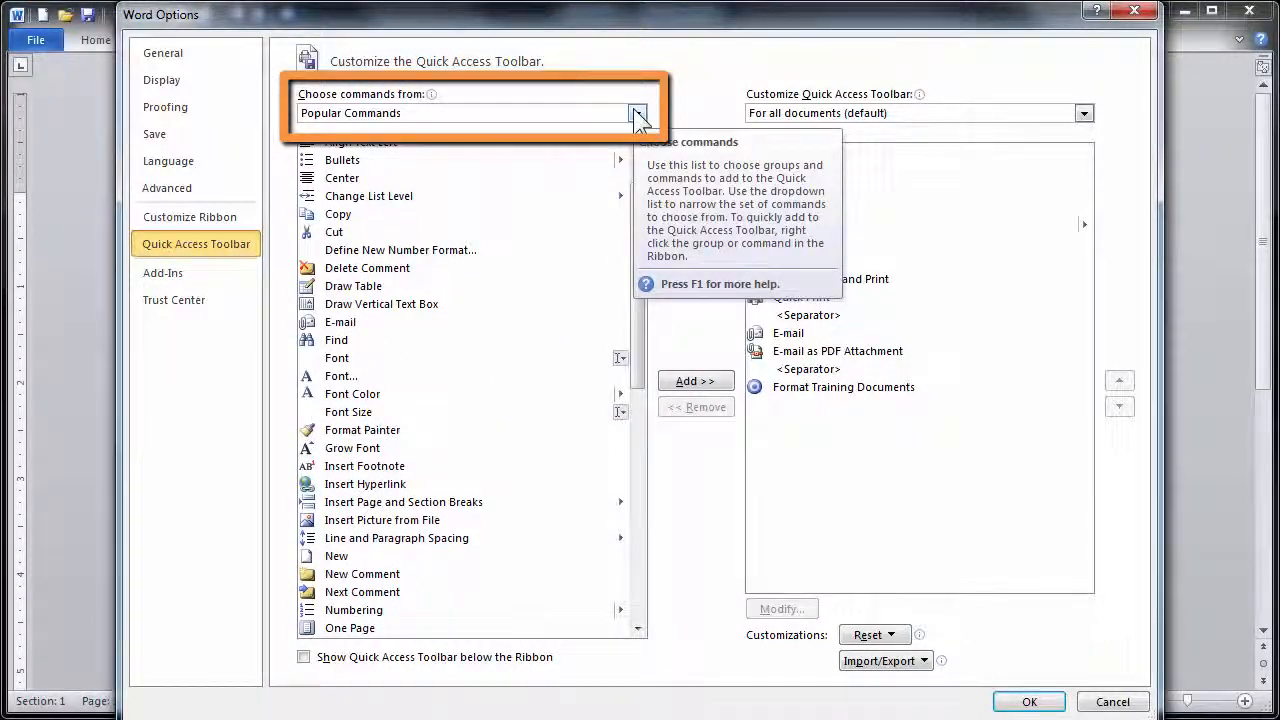
{"action": "left_click", "coordinate": [636, 113]}
{"action": "scroll", "coordinate": [638, 195], "scroll_direction": "down", "scroll_amount": 1}
{"action": "scroll", "coordinate": [636, 230], "scroll_direction": "down", "scroll_amount": 2}
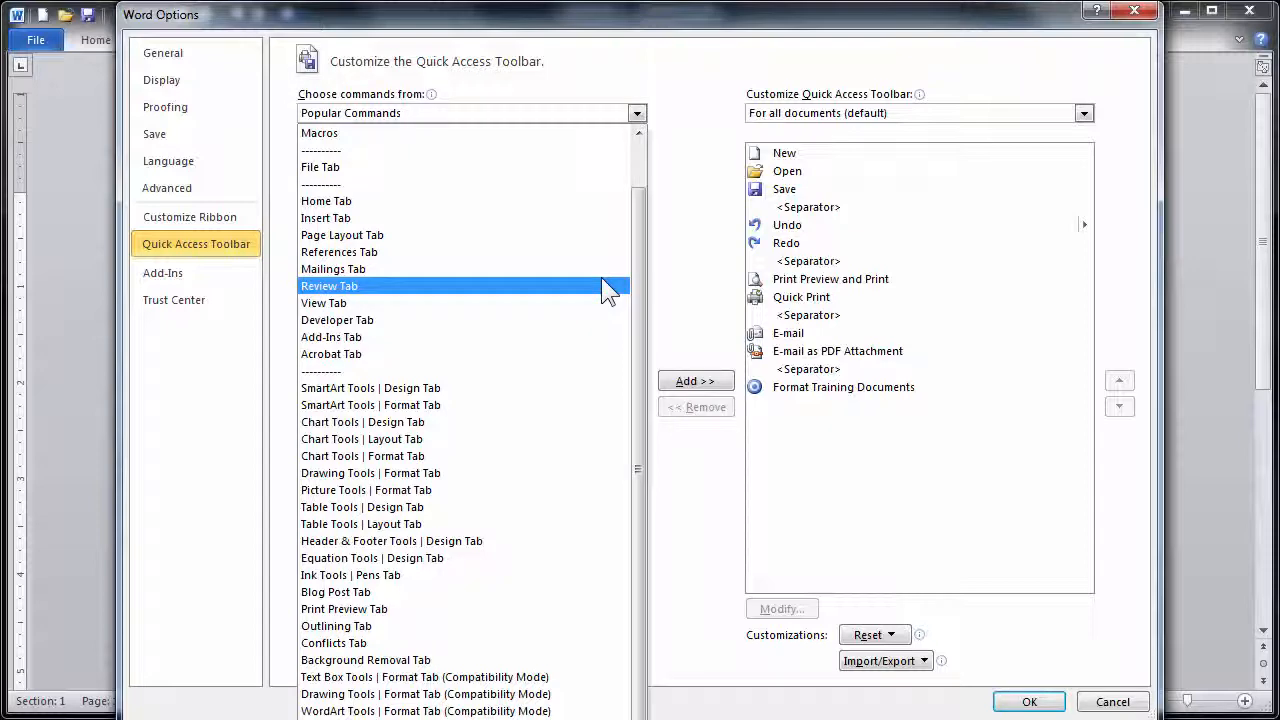
{"action": "left_click", "coordinate": [412, 488]}
Step: Add the Wrap Text command to the Quick Access Toolbar and apply the customization
{"action": "left_click_drag", "start_coordinate": [634, 211], "coordinate": [616, 577]}
{"action": "left_click", "coordinate": [350, 628]}
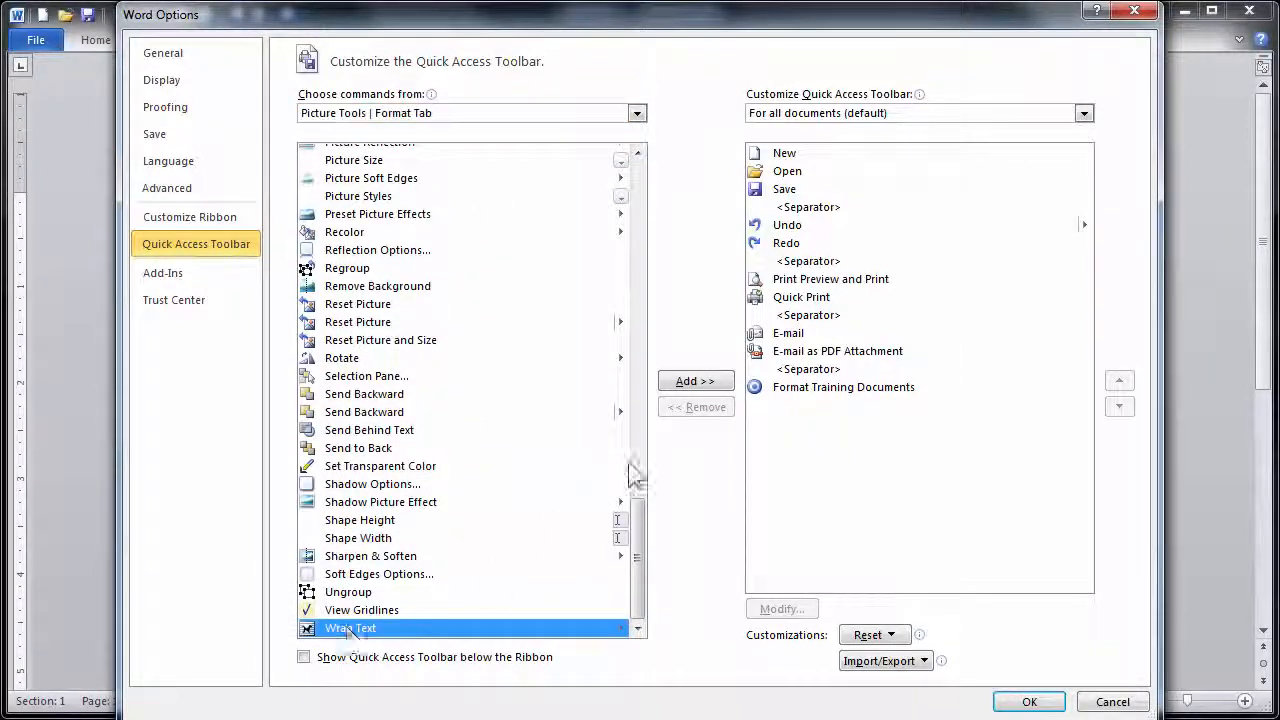
{"action": "left_click", "coordinate": [692, 383]}
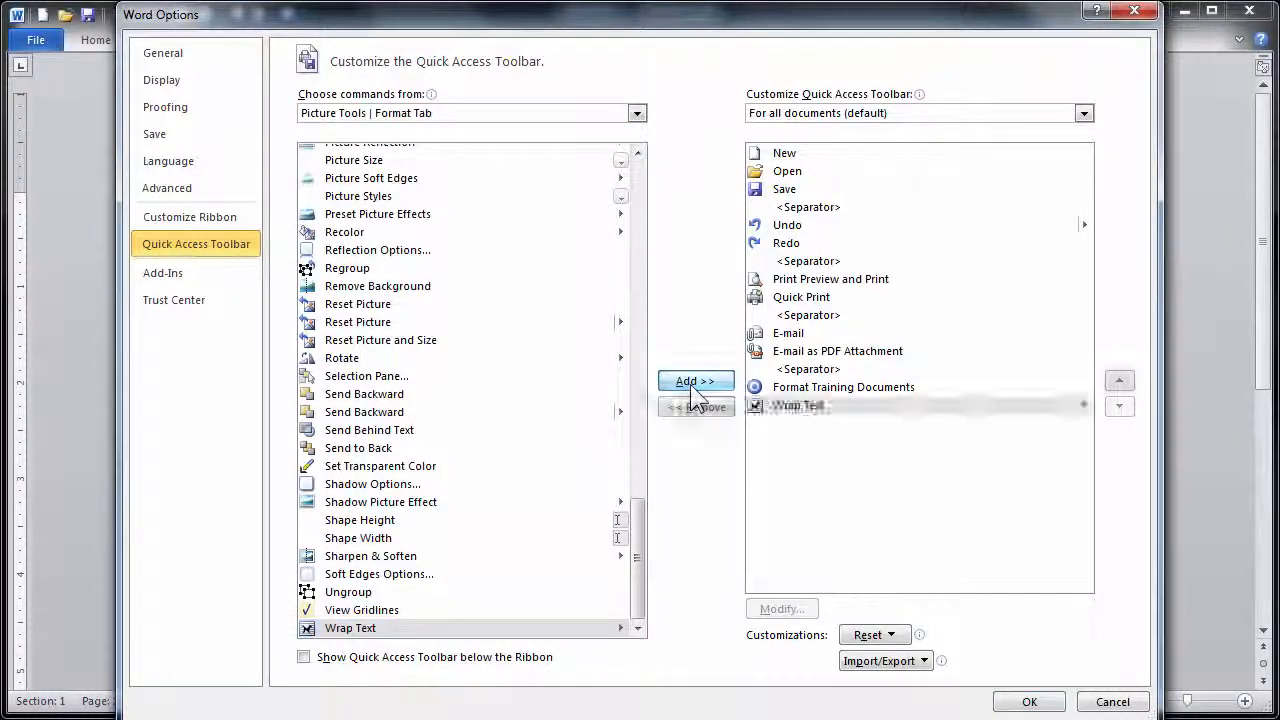
{"action": "left_click", "coordinate": [1030, 703]}
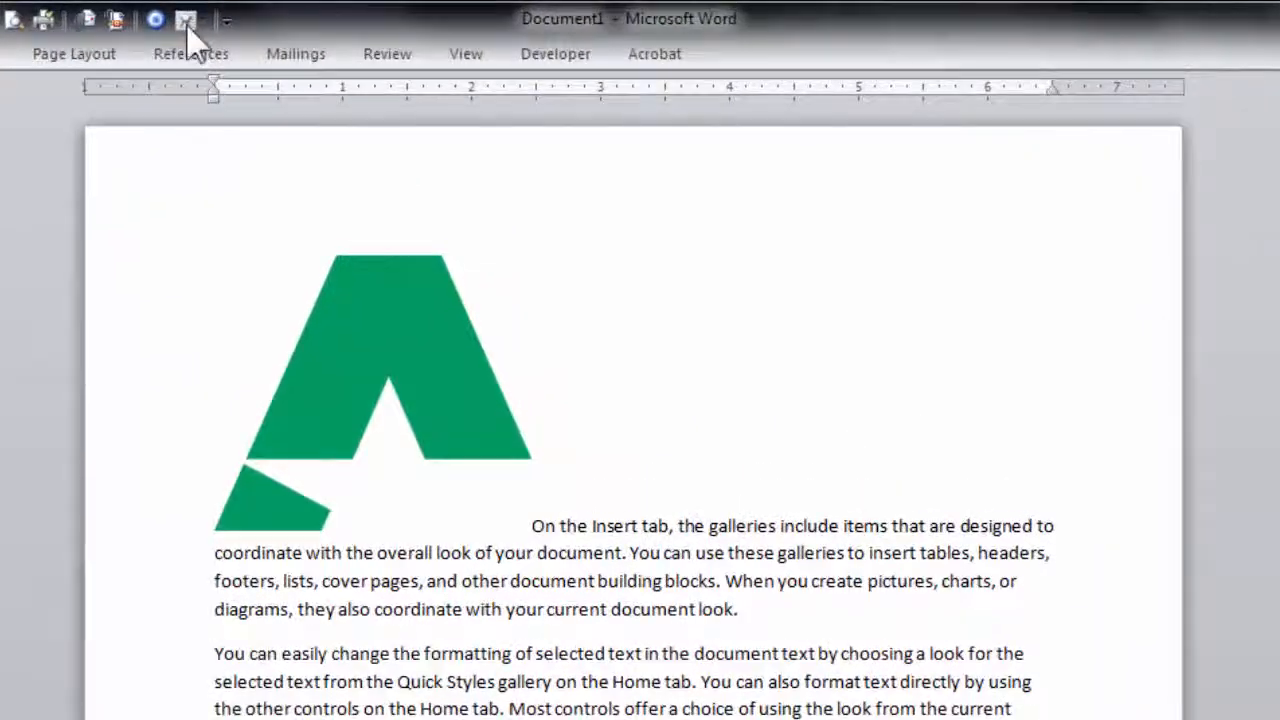
Step: Set the text wrapping of the green logo picture to Tight, and reopen its wrapping options
{"action": "left_click", "coordinate": [397, 318]}
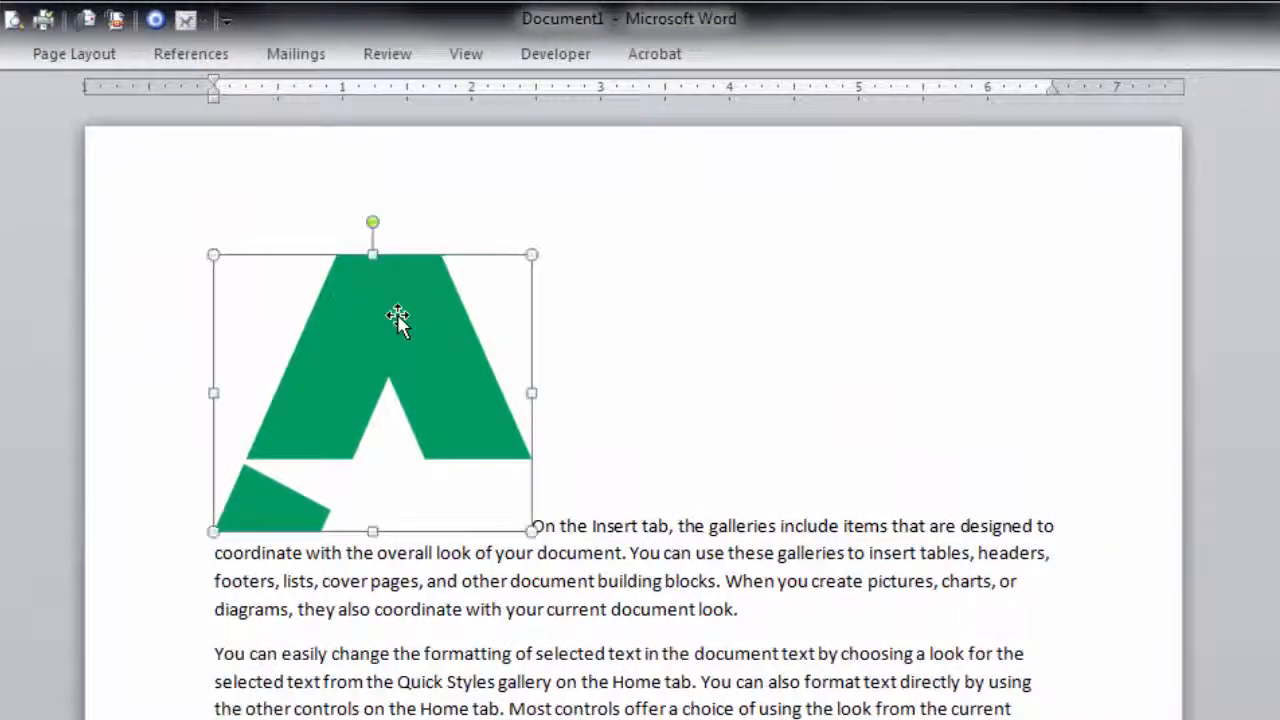
{"action": "left_click", "coordinate": [179, 26]}
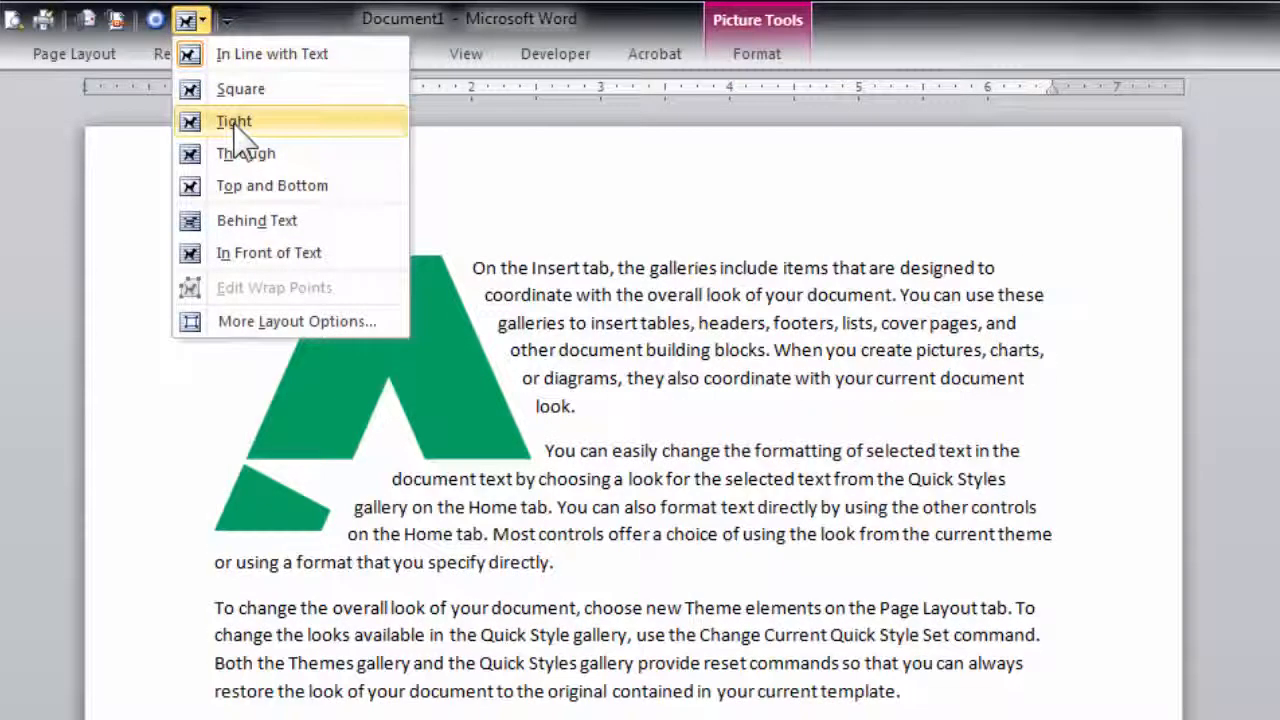
{"action": "left_click", "coordinate": [235, 124]}
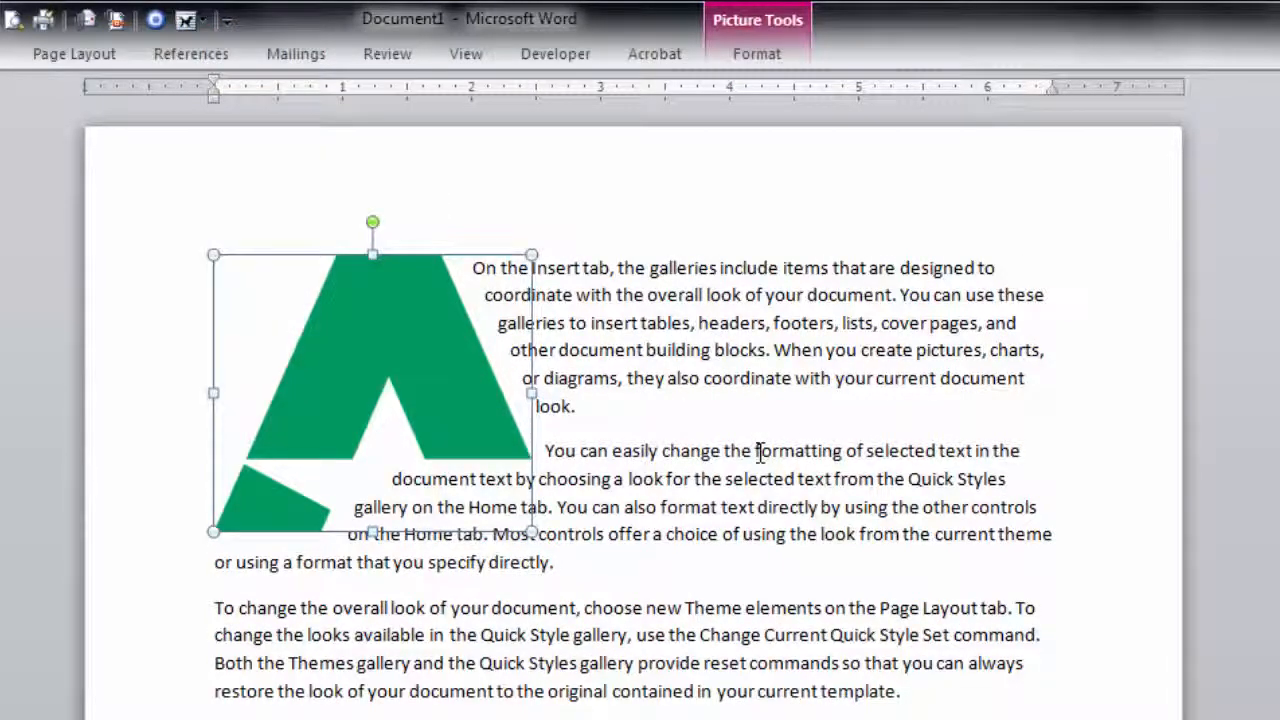
{"action": "left_click", "coordinate": [762, 450]}
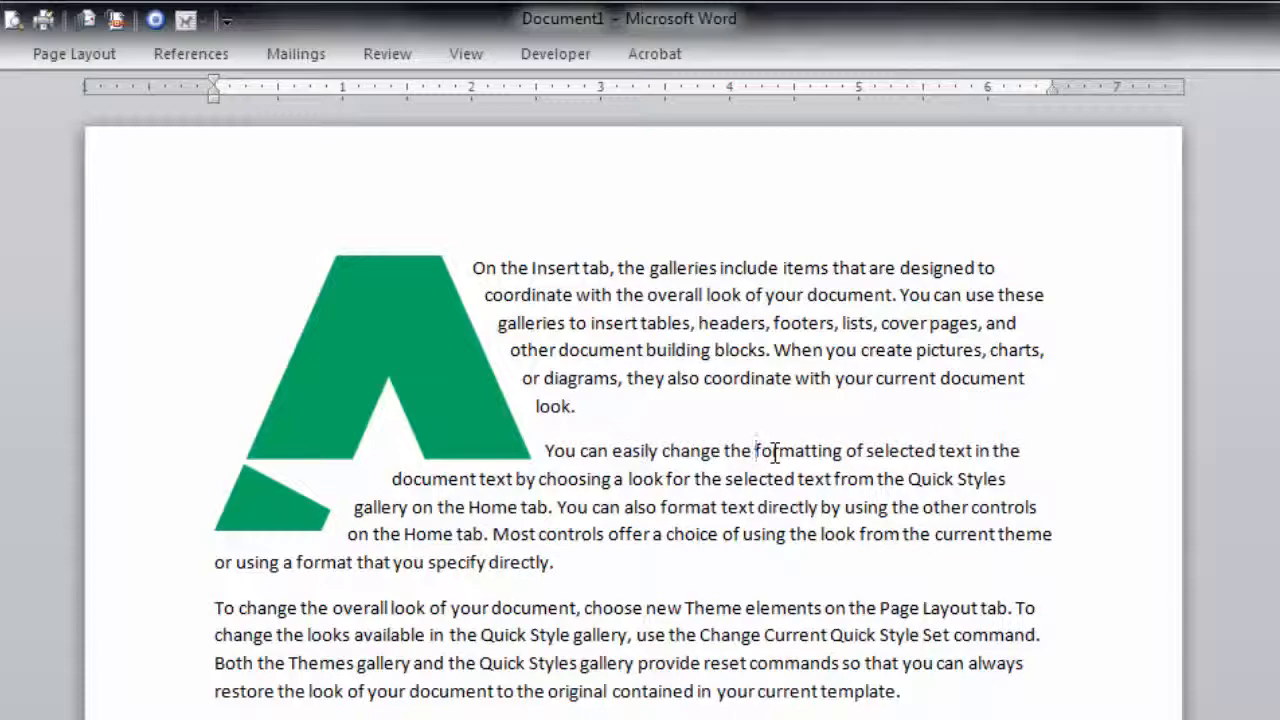
{"action": "left_click", "coordinate": [400, 300]}
{"action": "left_click", "coordinate": [192, 22]}
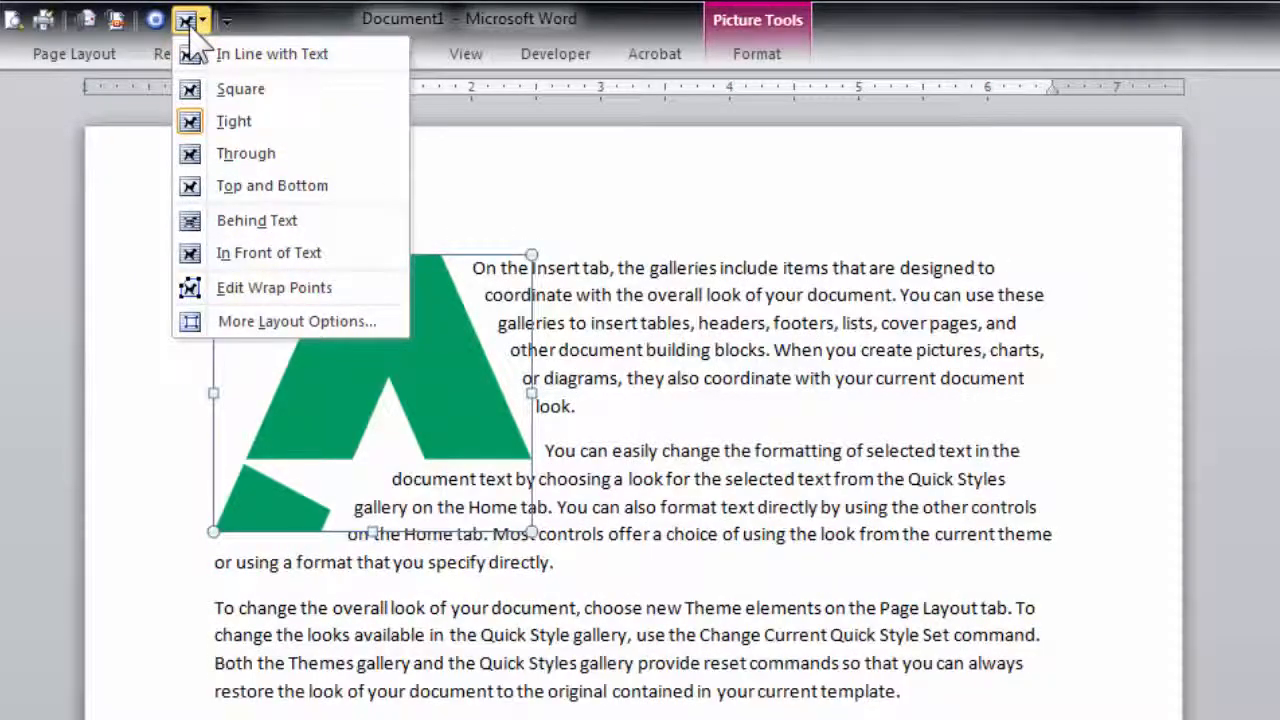
Step: Remove the Wrap Text command from the Quick Access Toolbar list in its customization options
{"action": "left_click", "coordinate": [227, 20]}
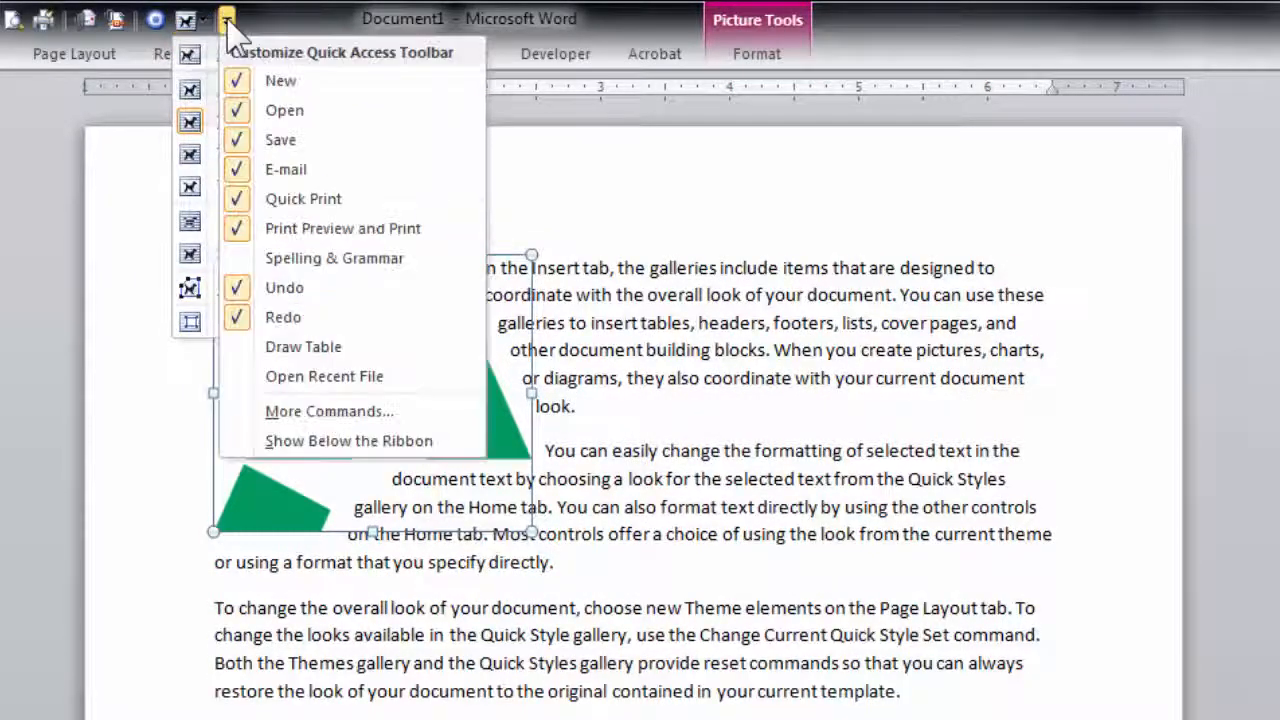
{"action": "left_click", "coordinate": [302, 420]}
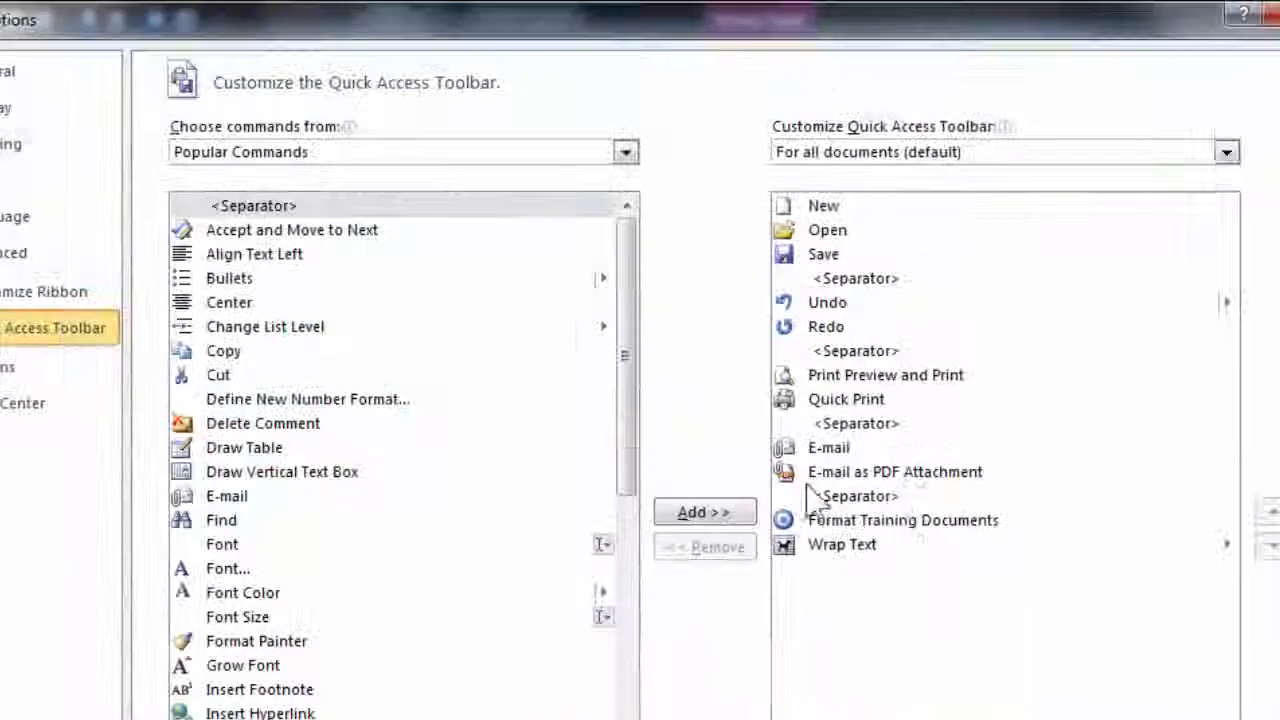
{"action": "left_click", "coordinate": [866, 552]}
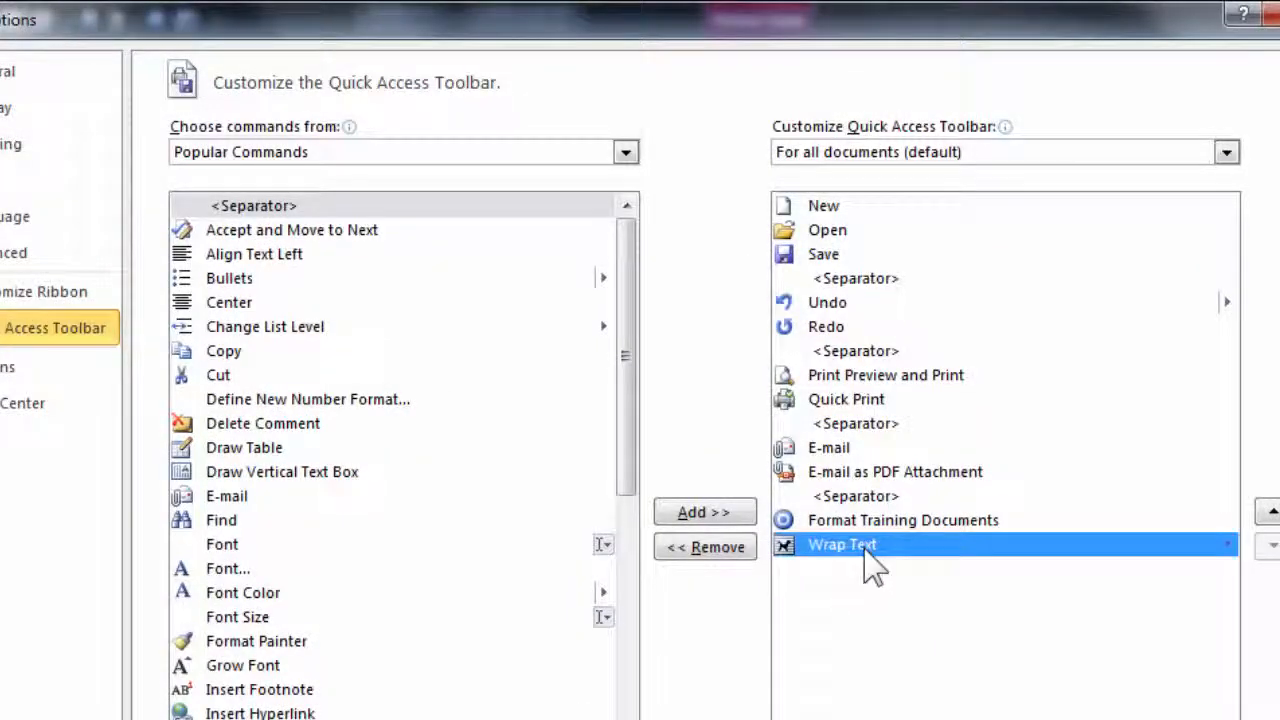
{"action": "left_click", "coordinate": [707, 550]}
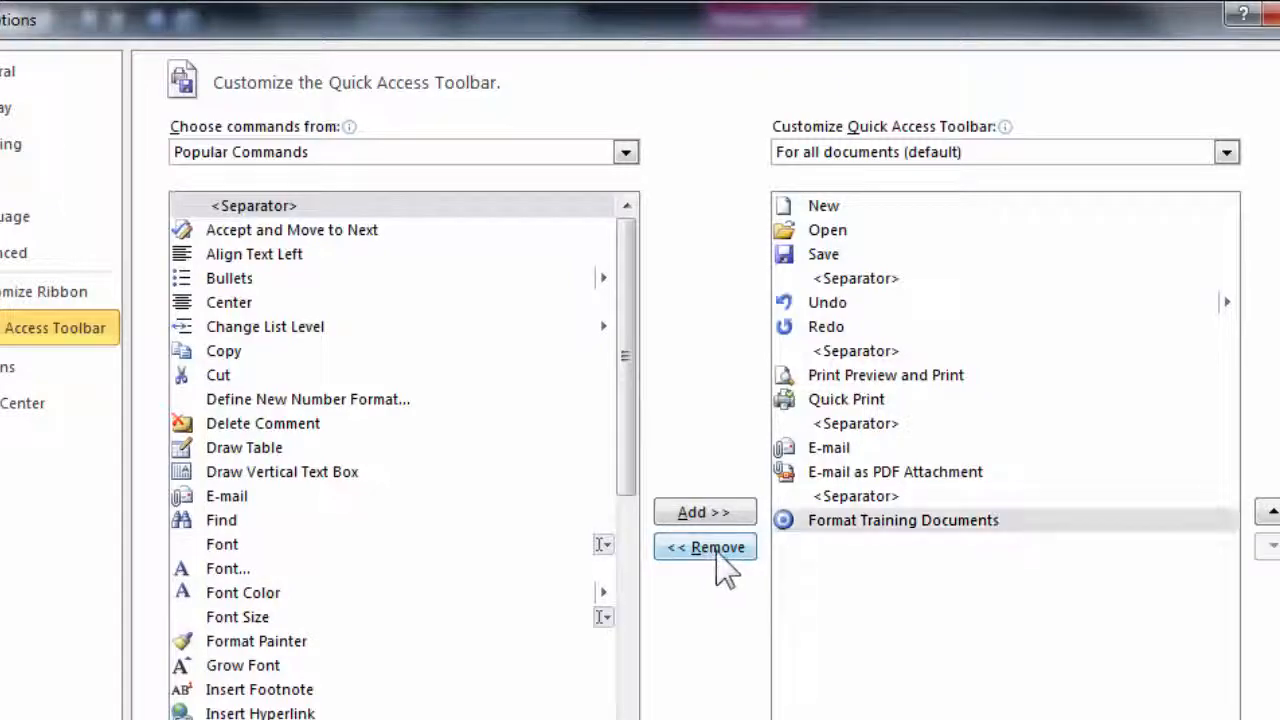
Step: Add the Tight command from Commands Not in the Ribbon to the Quick Access Toolbar and apply the customization
{"action": "left_click", "coordinate": [627, 153]}
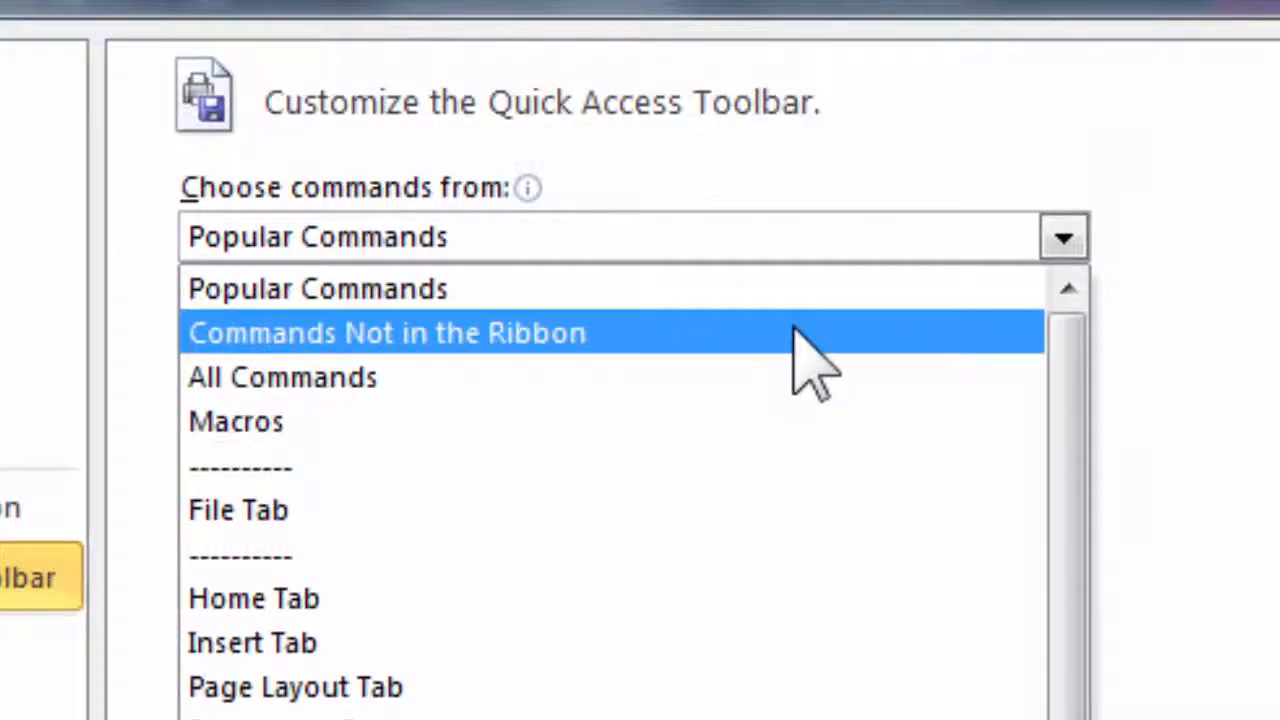
{"action": "left_click", "coordinate": [797, 330]}
{"action": "left_click_drag", "start_coordinate": [1058, 386], "coordinate": [1070, 453]}
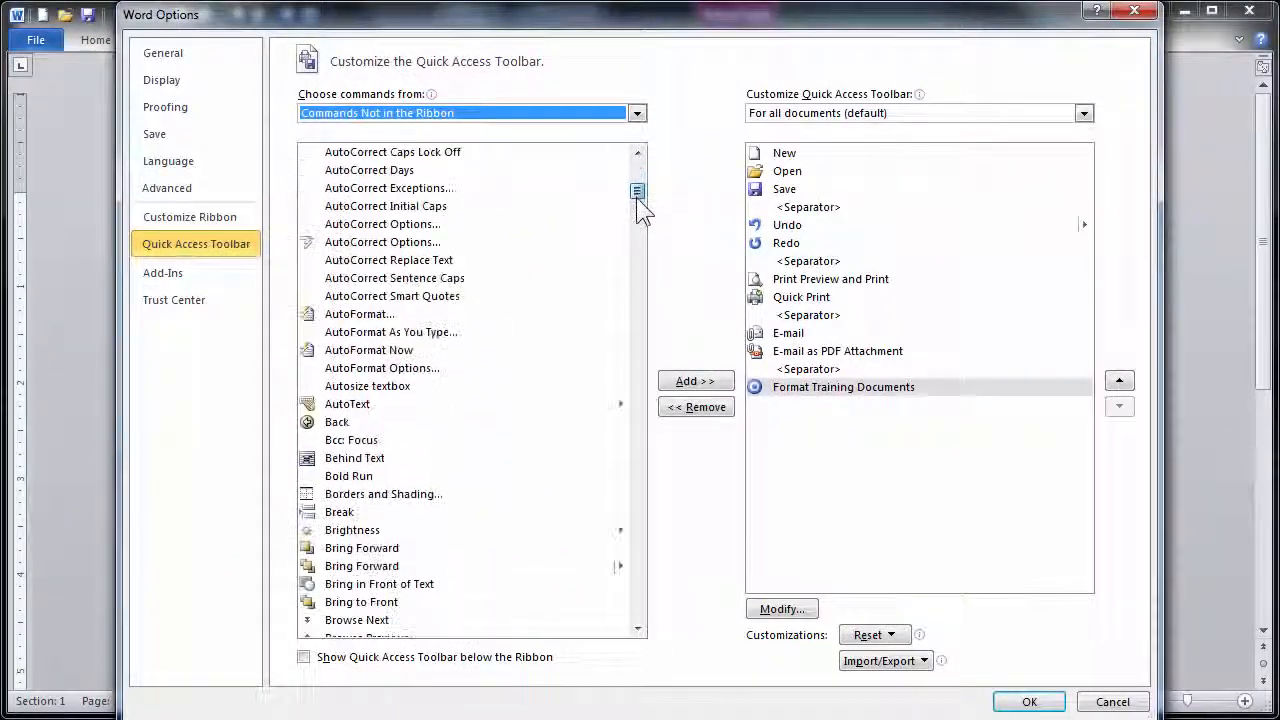
{"action": "left_click_drag", "start_coordinate": [637, 195], "coordinate": [641, 366]}
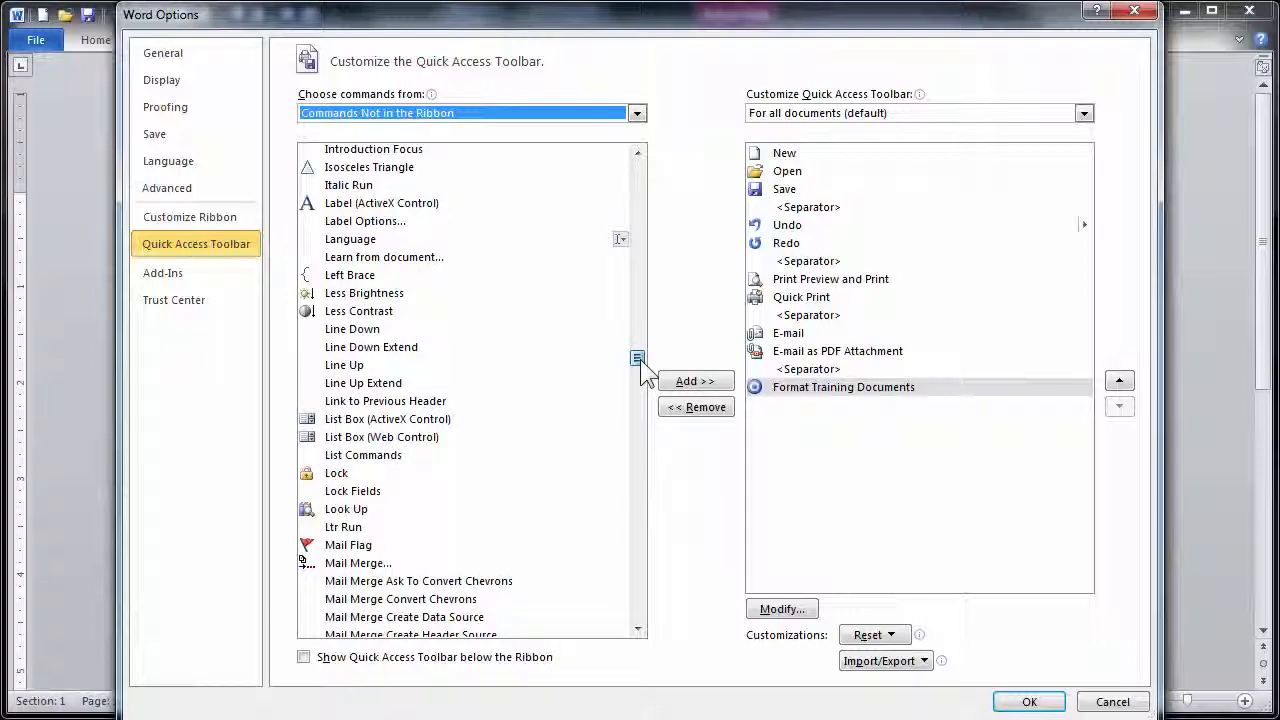
{"action": "left_click_drag", "start_coordinate": [641, 366], "coordinate": [648, 591]}
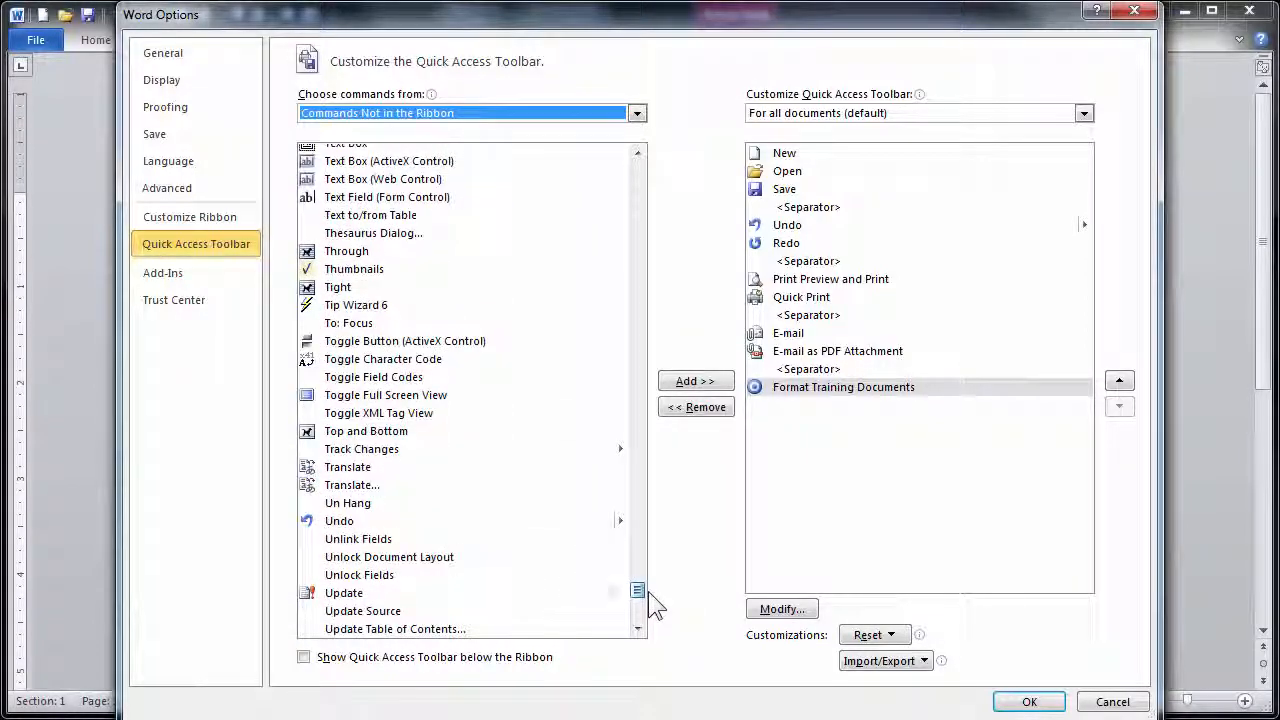
{"action": "left_click", "coordinate": [369, 288]}
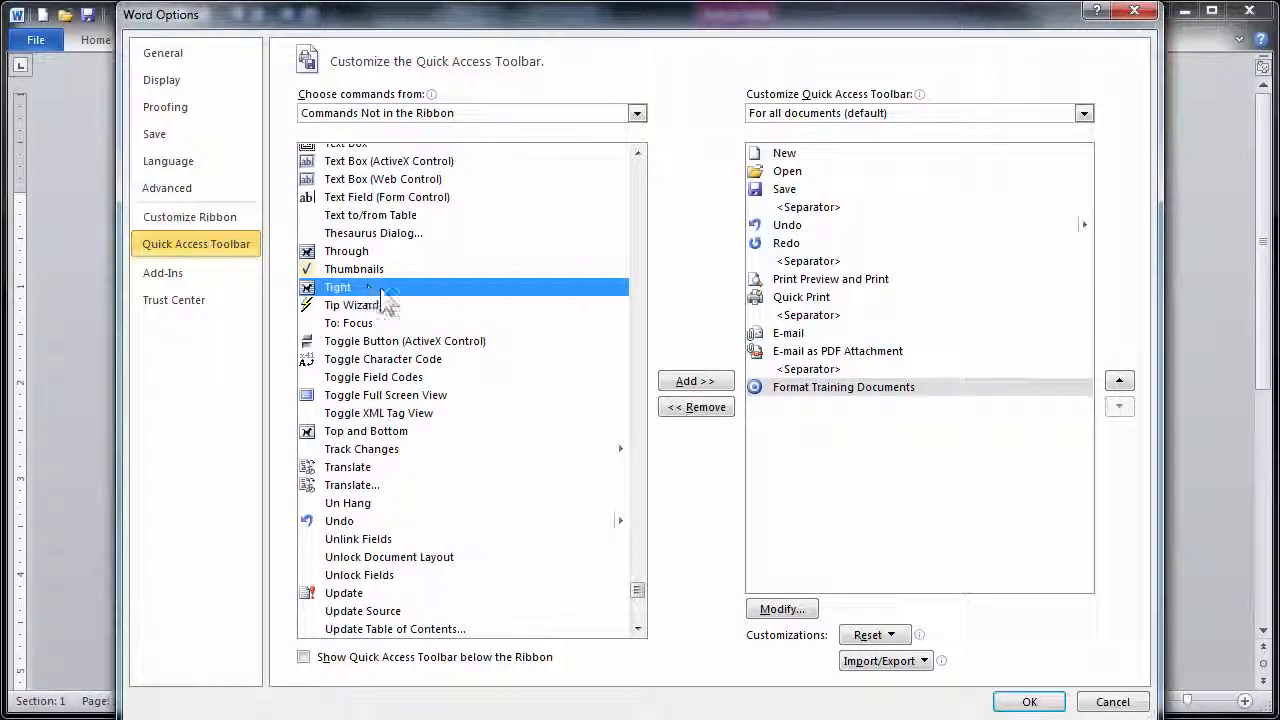
{"action": "left_click", "coordinate": [695, 382]}
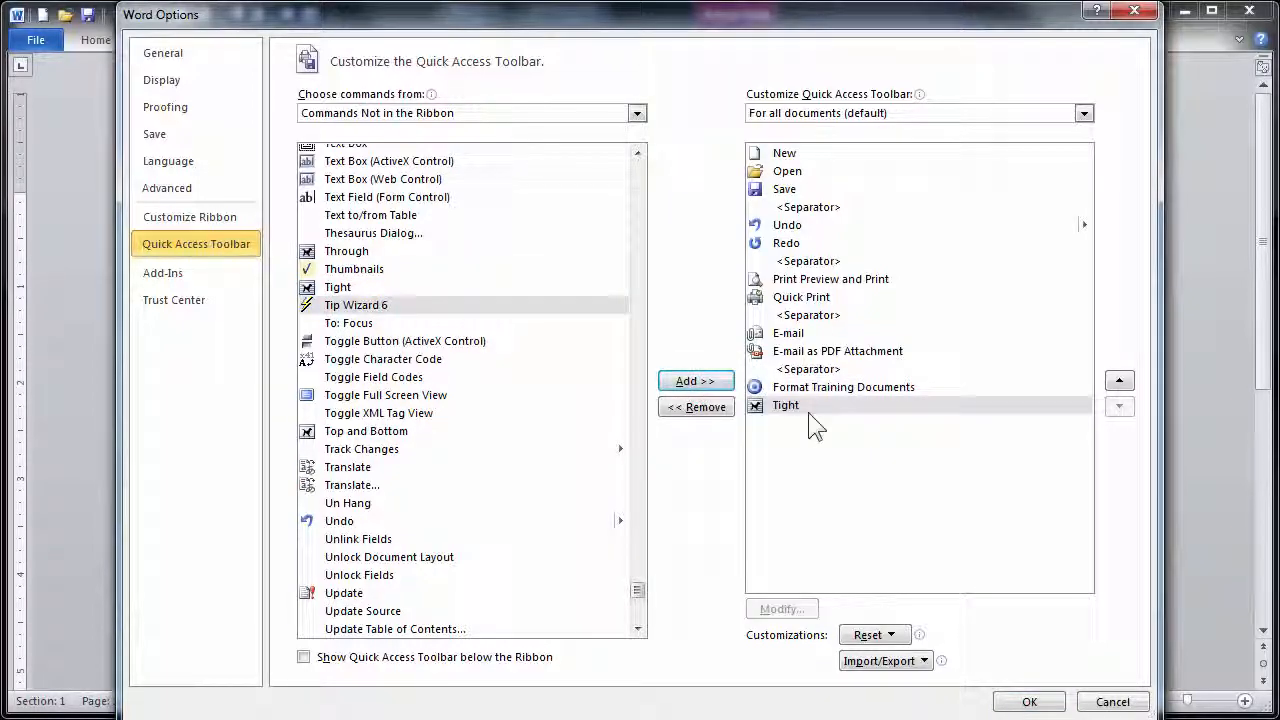
{"action": "left_click", "coordinate": [1027, 703]}
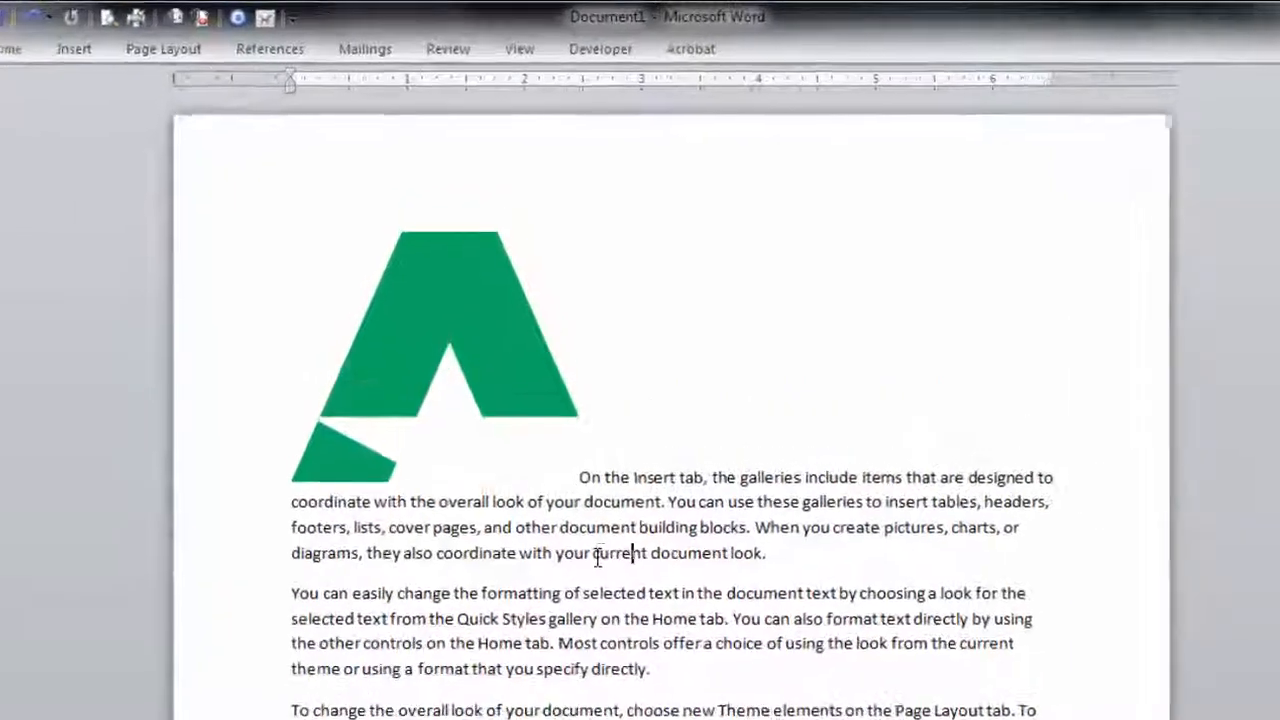
Step: Set the green logo picture's text wrapping to Tight using the new toolbar command, and check the ribbon's Wrap Text options for comparison
{"action": "left_click", "coordinate": [440, 340]}
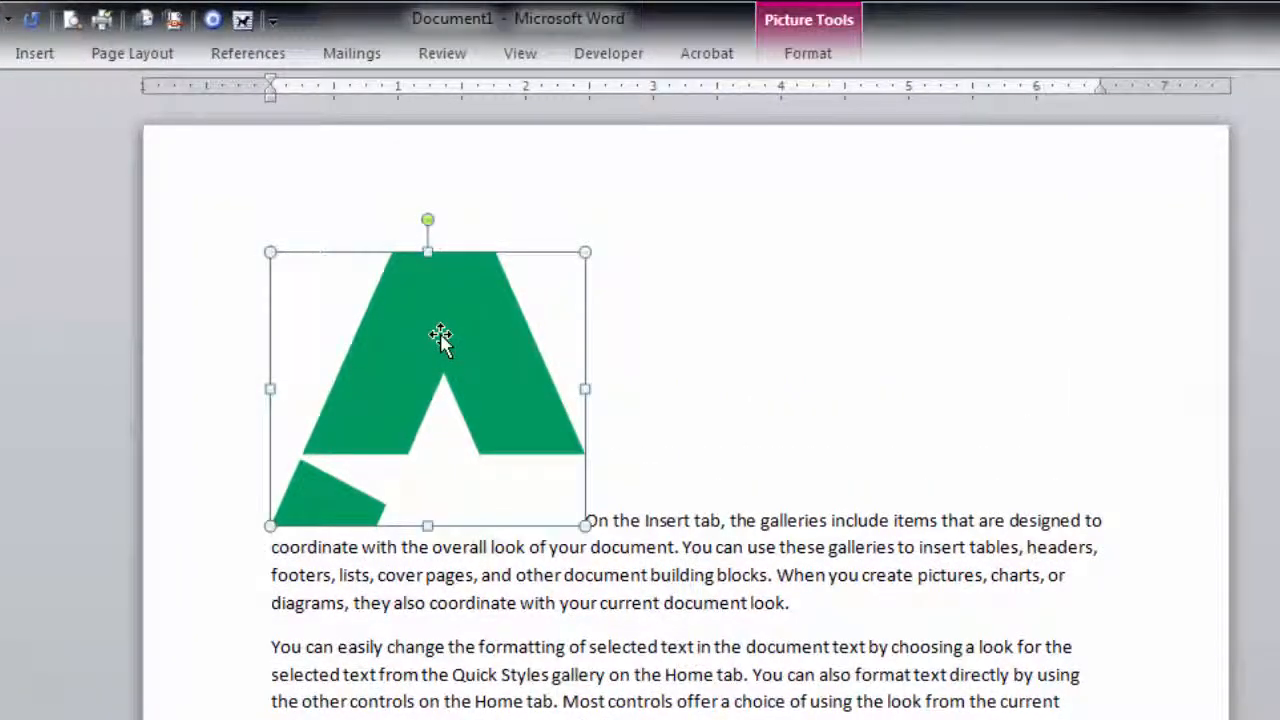
{"action": "left_click", "coordinate": [243, 20]}
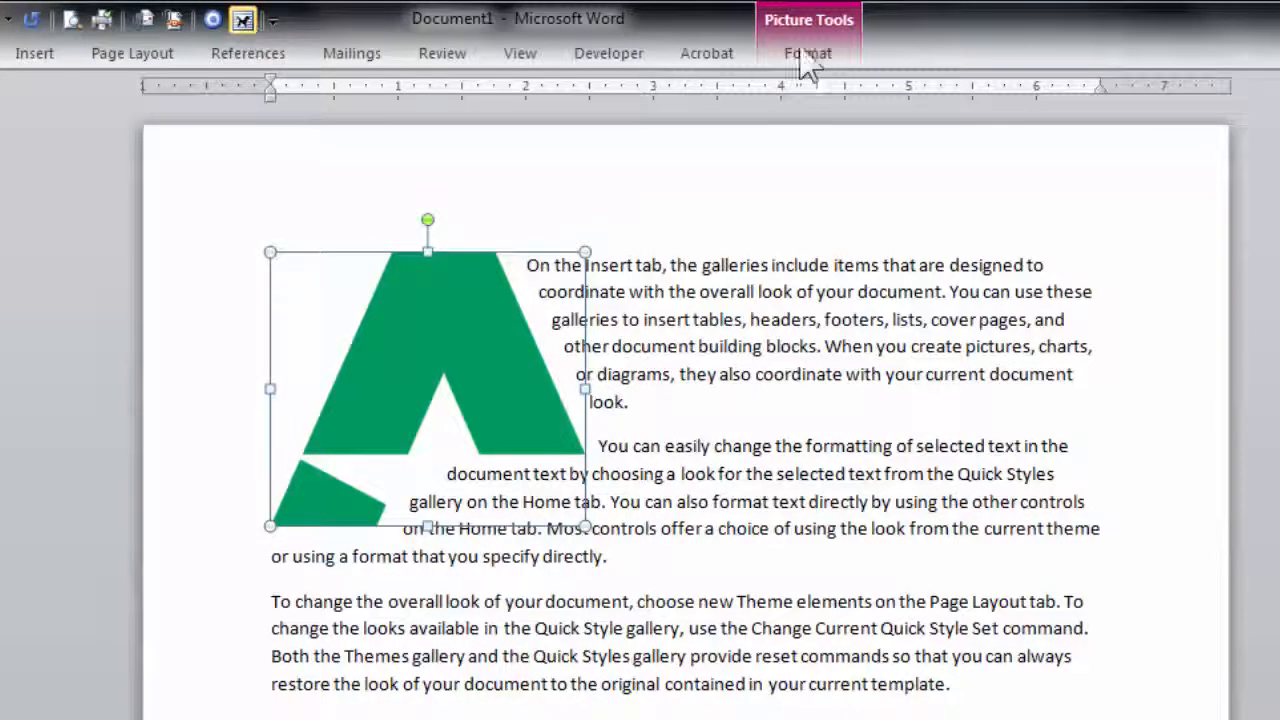
{"action": "left_click", "coordinate": [836, 55]}
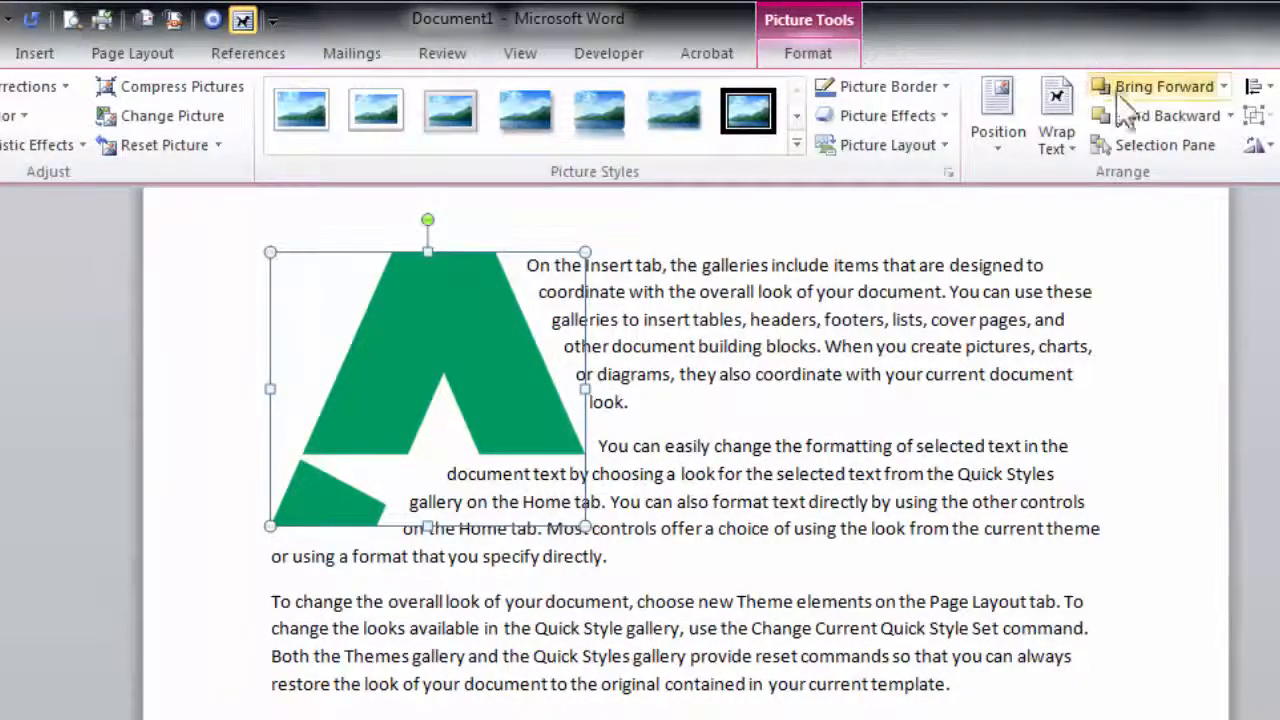
{"action": "left_click", "coordinate": [1056, 128]}
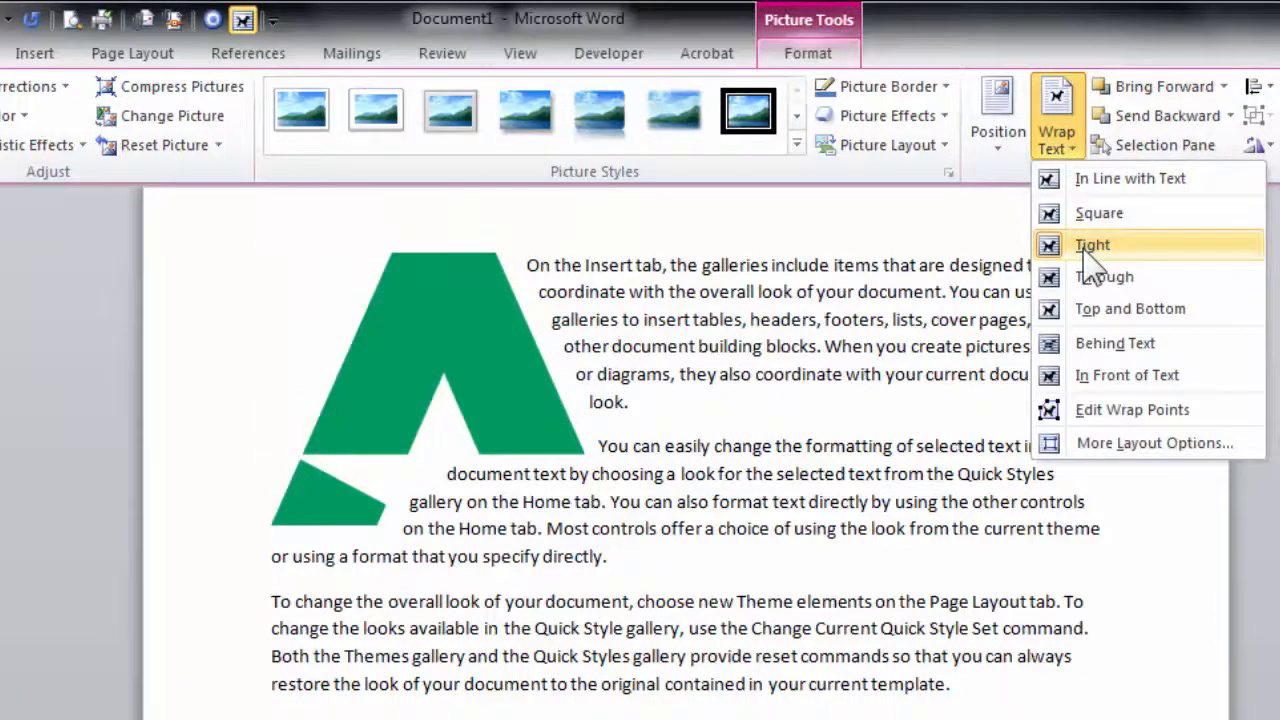
{"action": "left_click", "coordinate": [243, 20]}
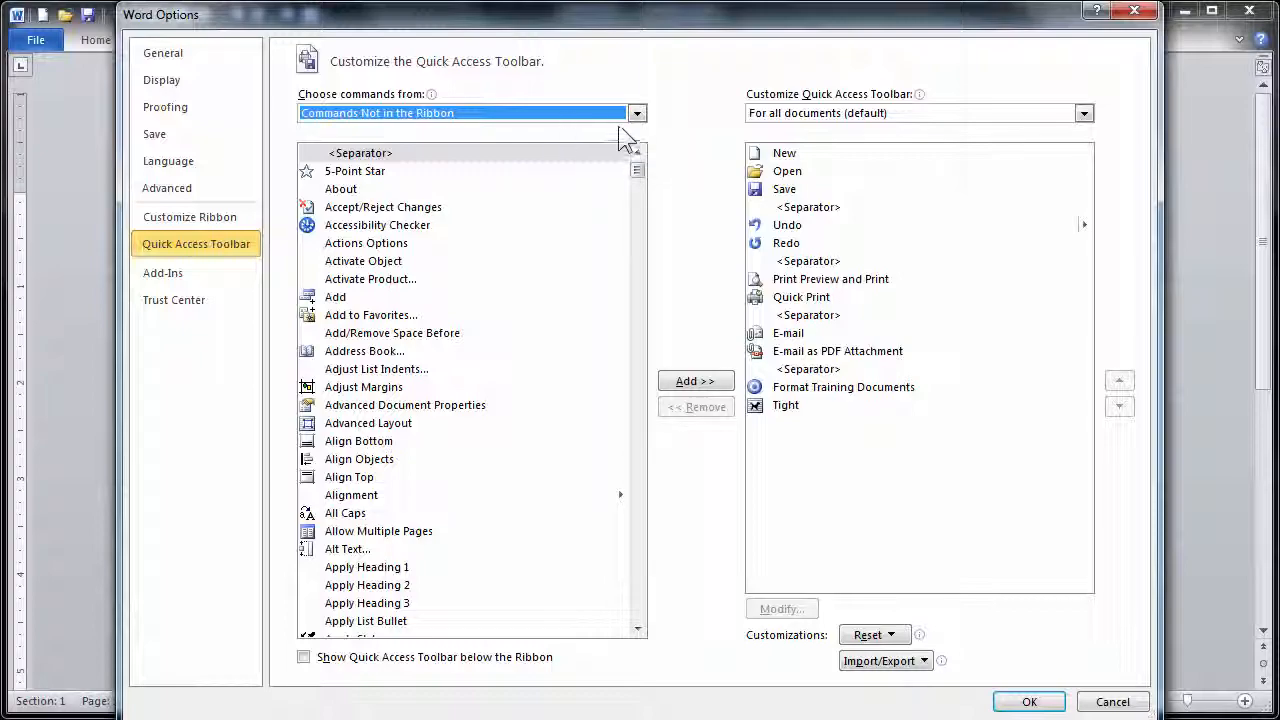
Step: Add the Microsoft Excel command from Commands Not in the Ribbon to the Quick Access Toolbar
{"action": "left_click_drag", "start_coordinate": [631, 170], "coordinate": [643, 384]}
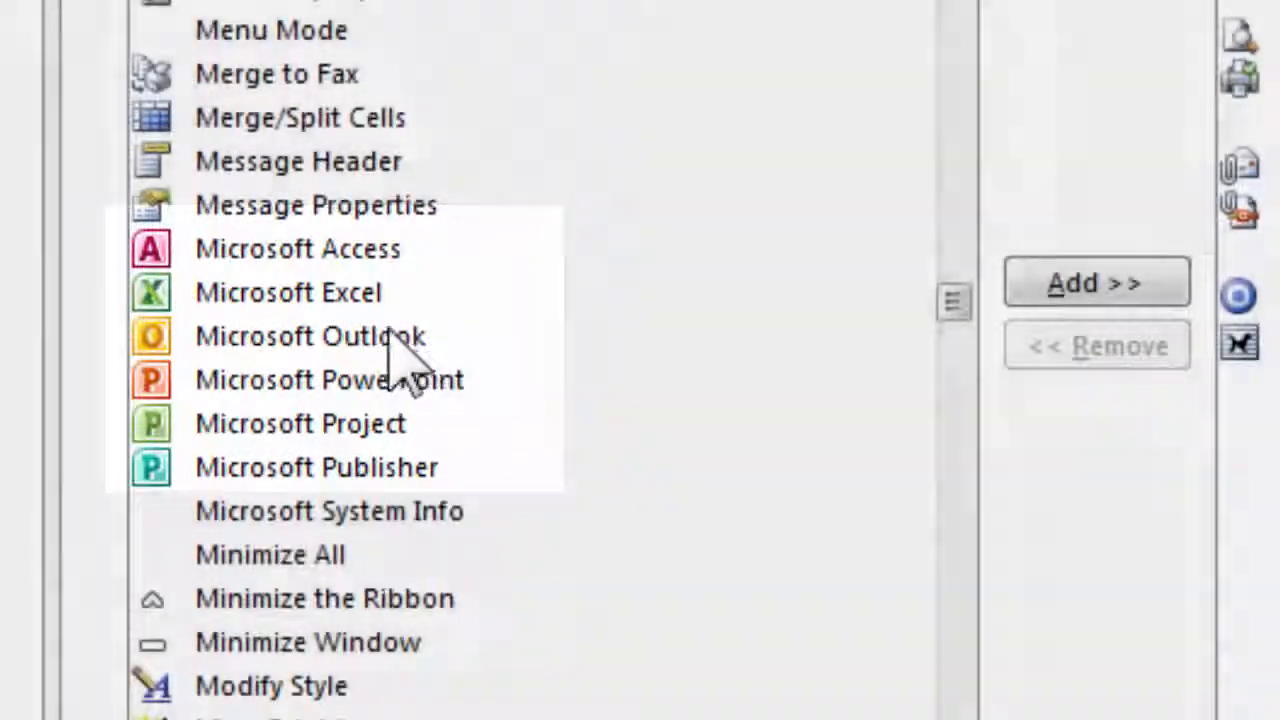
{"action": "left_click", "coordinate": [430, 292]}
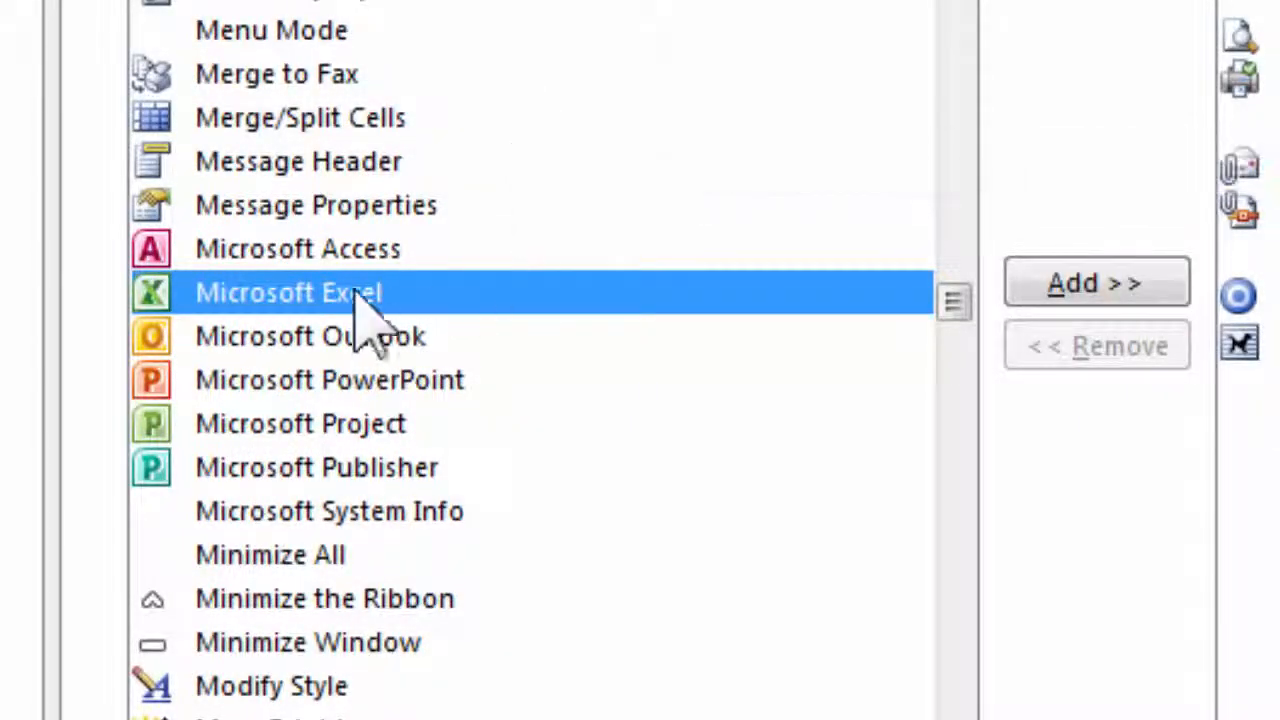
{"action": "left_click", "coordinate": [1063, 287]}
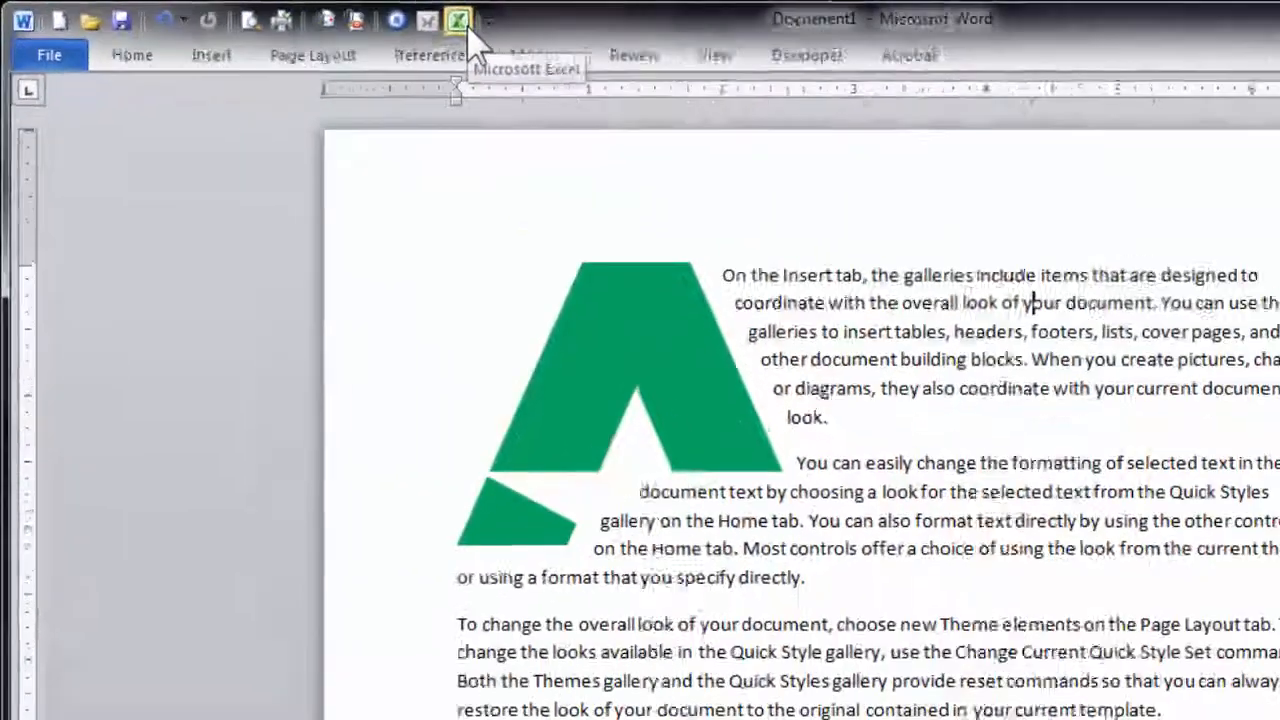
{"action": "left_click", "coordinate": [980, 62]}
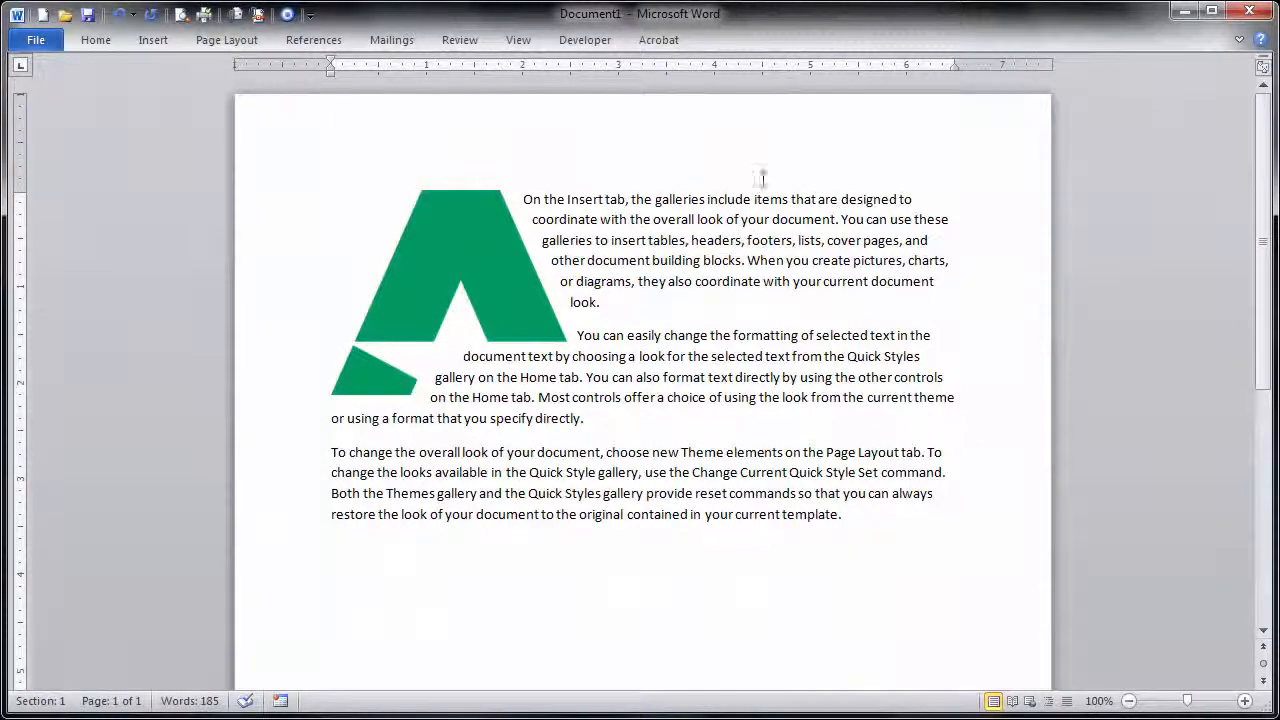
Step: Open the full Quick Access Toolbar customization options and highlight each of the four separators in the toolbar's command order
{"action": "left_click", "coordinate": [311, 15]}
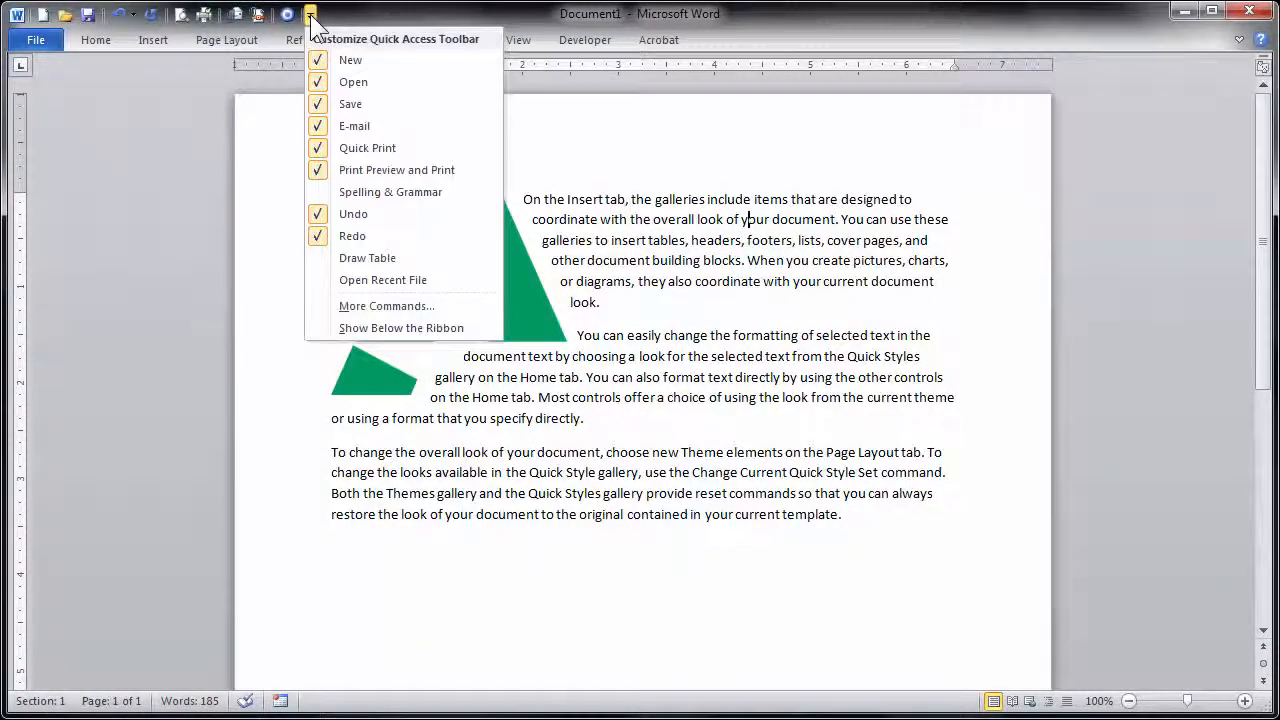
{"action": "left_click", "coordinate": [403, 304]}
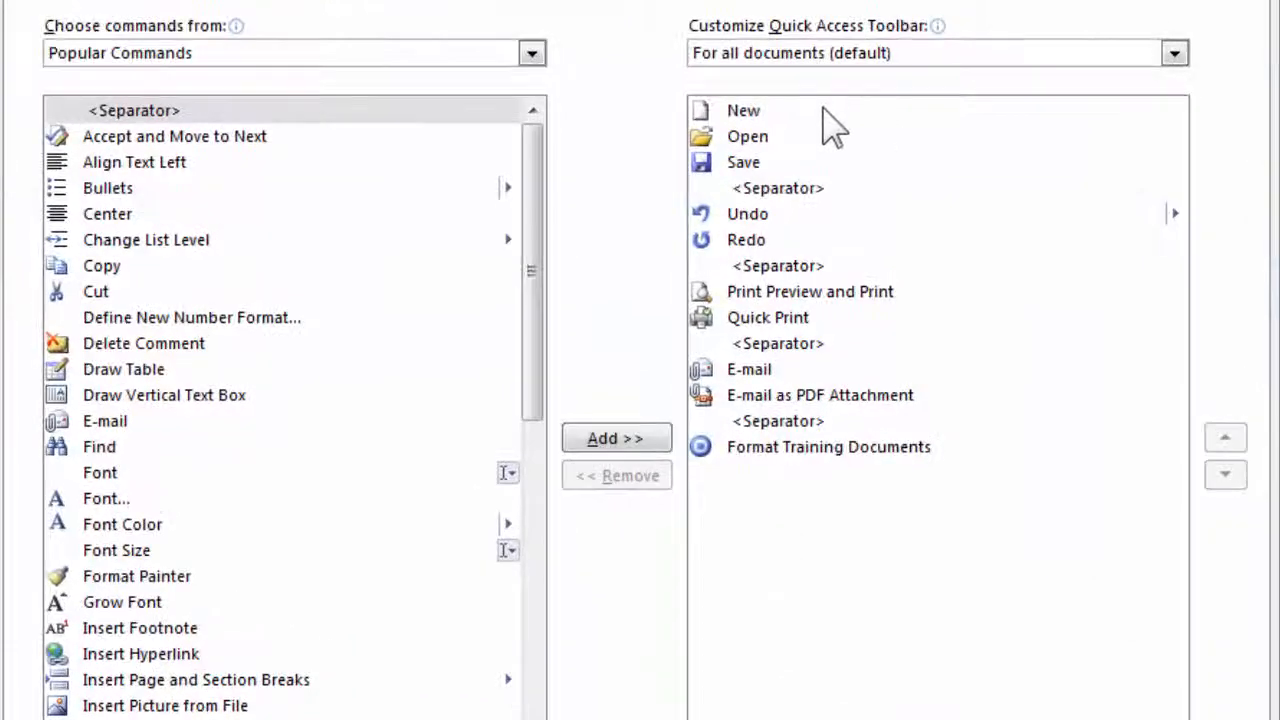
{"action": "left_click", "coordinate": [799, 196]}
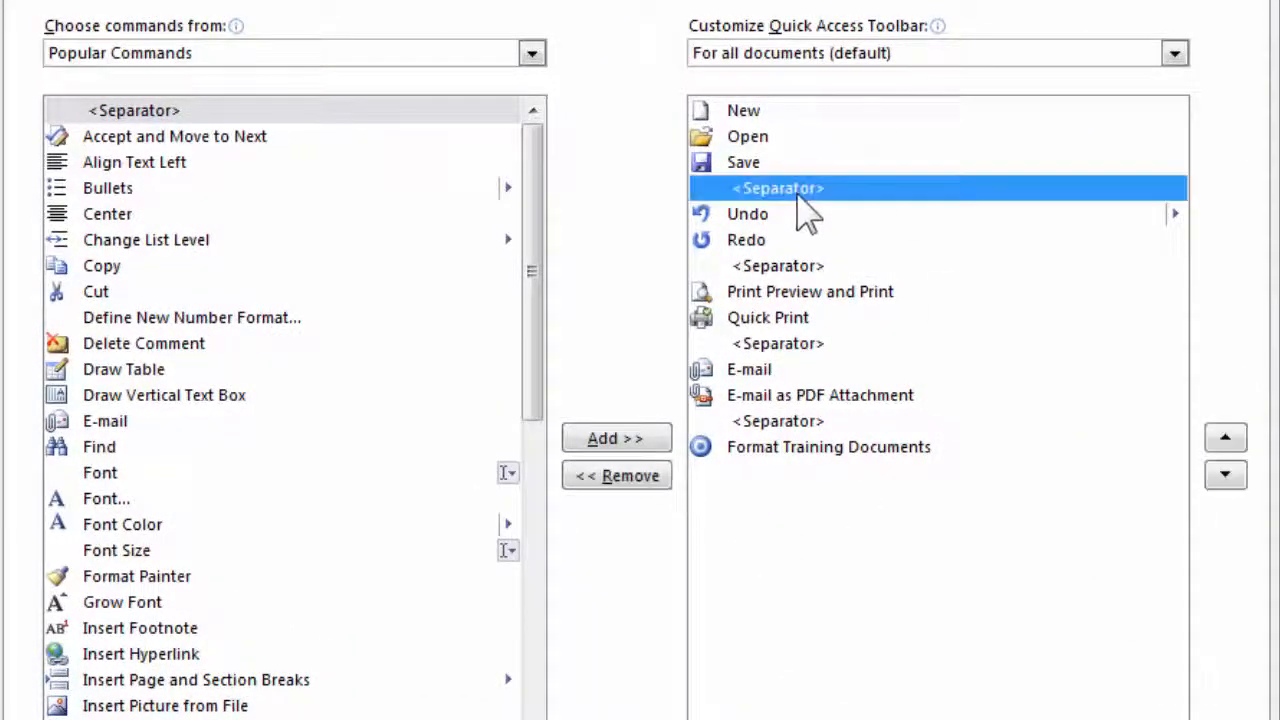
{"action": "left_click", "coordinate": [833, 268]}
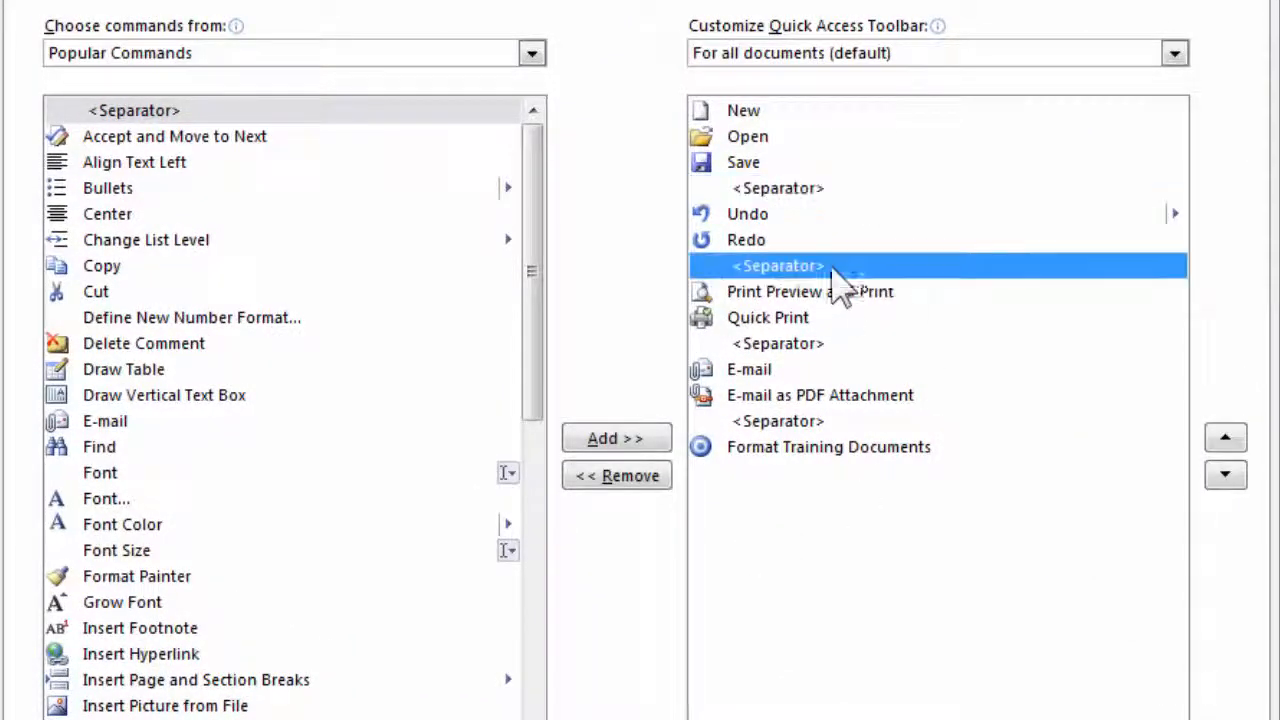
{"action": "left_click", "coordinate": [812, 348]}
{"action": "left_click", "coordinate": [810, 424]}
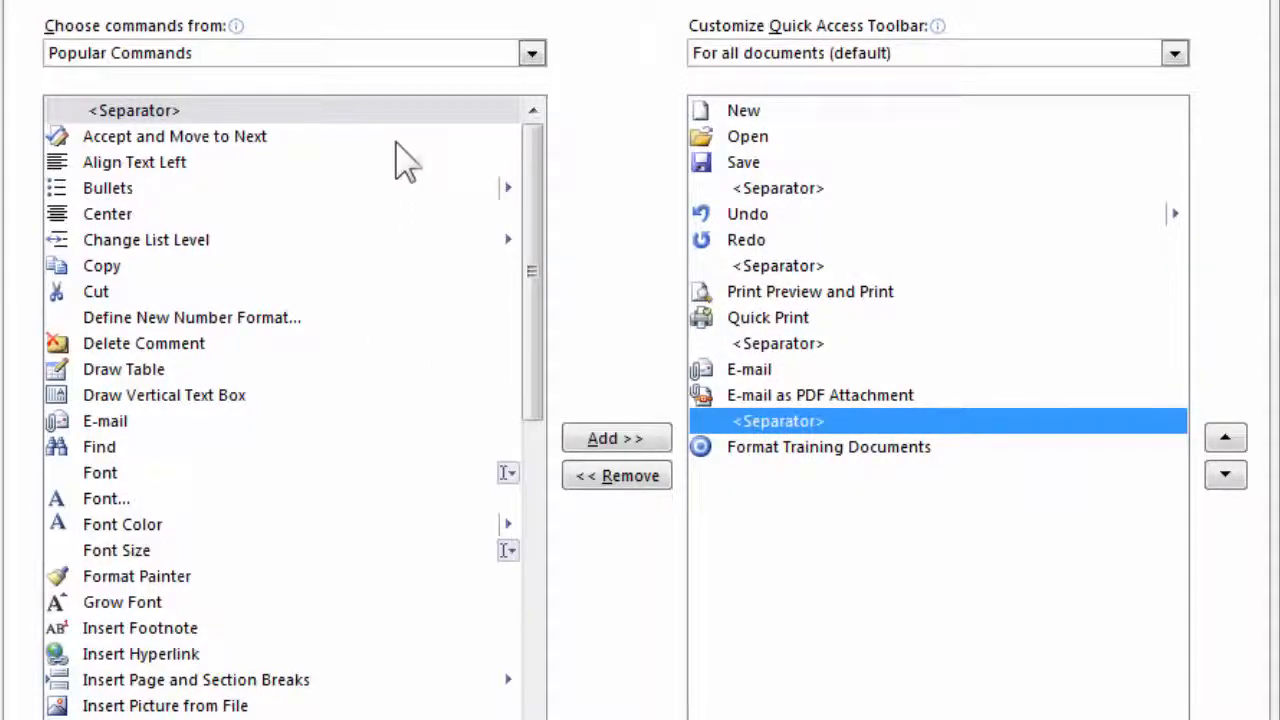
Step: Add four separators from the Drawing Tools | Format Tab commands to the toolbar order, directly above Format Training Documents
{"action": "left_click", "coordinate": [532, 55]}
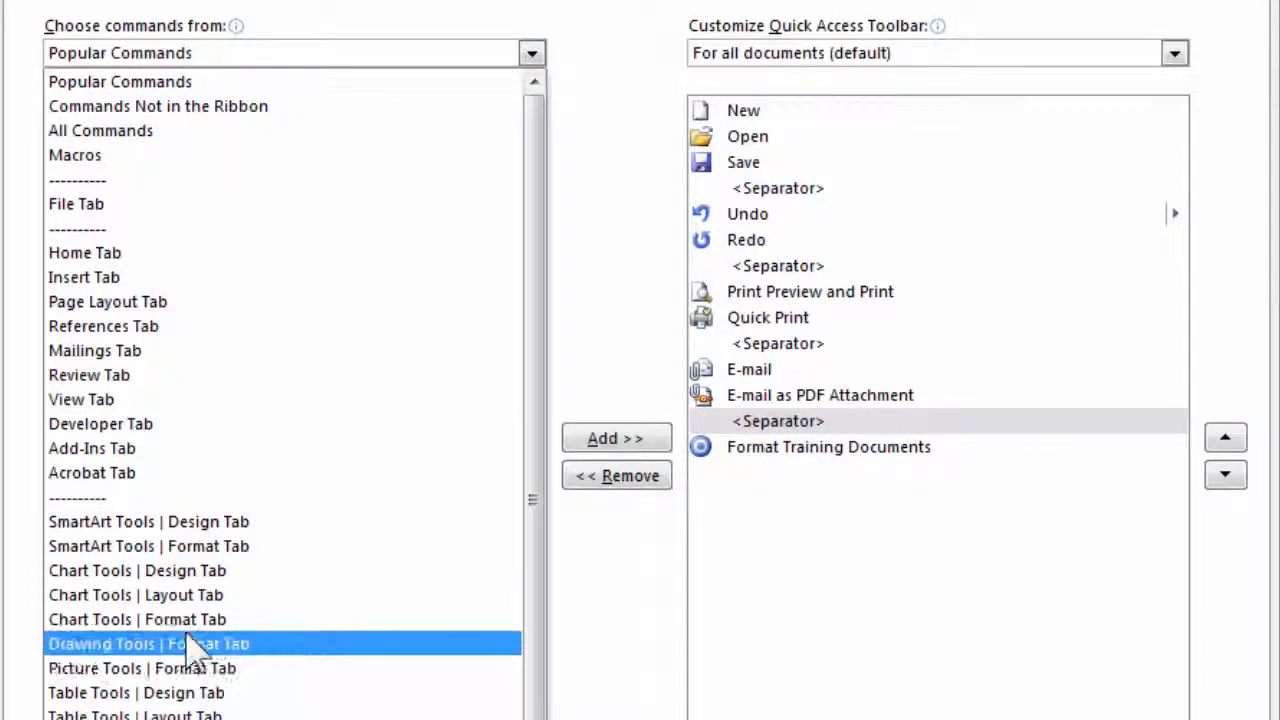
{"action": "left_click", "coordinate": [220, 645]}
{"action": "left_click", "coordinate": [208, 112]}
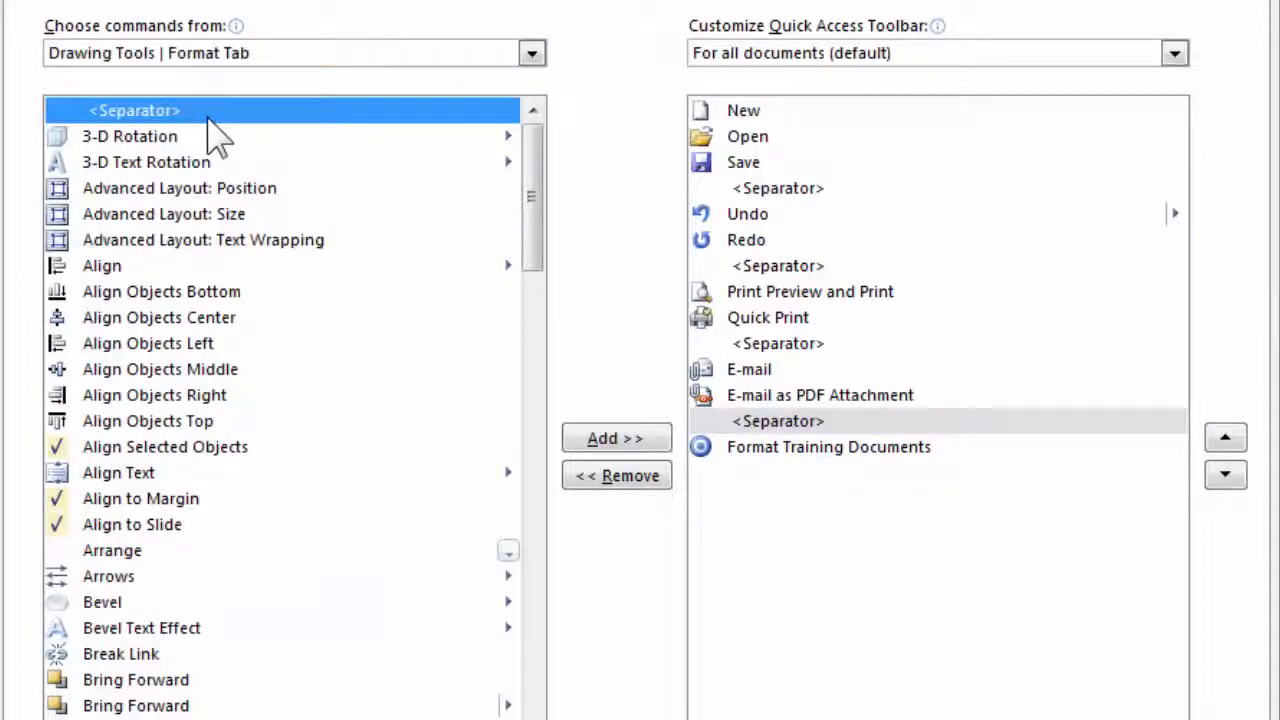
{"action": "left_click", "coordinate": [624, 440]}
{"action": "left_click", "coordinate": [624, 440]}
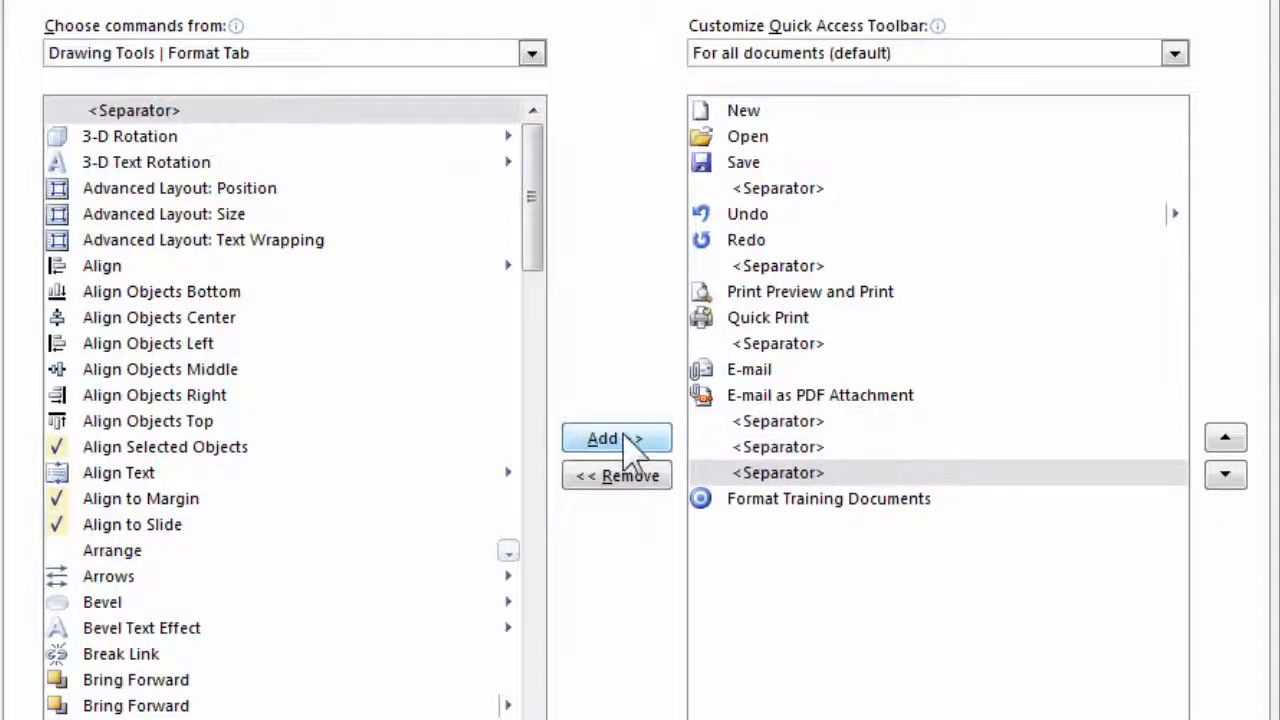
{"action": "left_click", "coordinate": [624, 440]}
{"action": "left_click", "coordinate": [624, 440]}
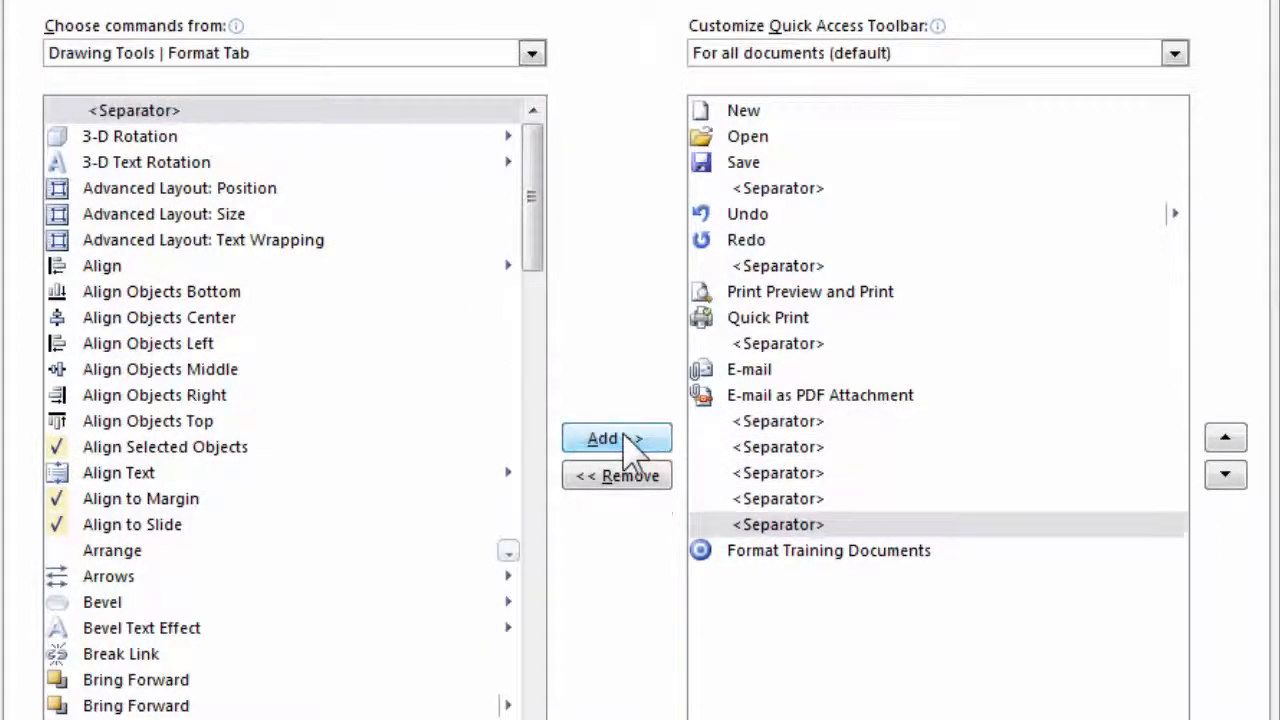
Step: Move the middle one of the five consecutive separators up through the Quick Access Toolbar order
{"action": "left_click", "coordinate": [790, 473]}
{"action": "left_click", "coordinate": [1226, 438]}
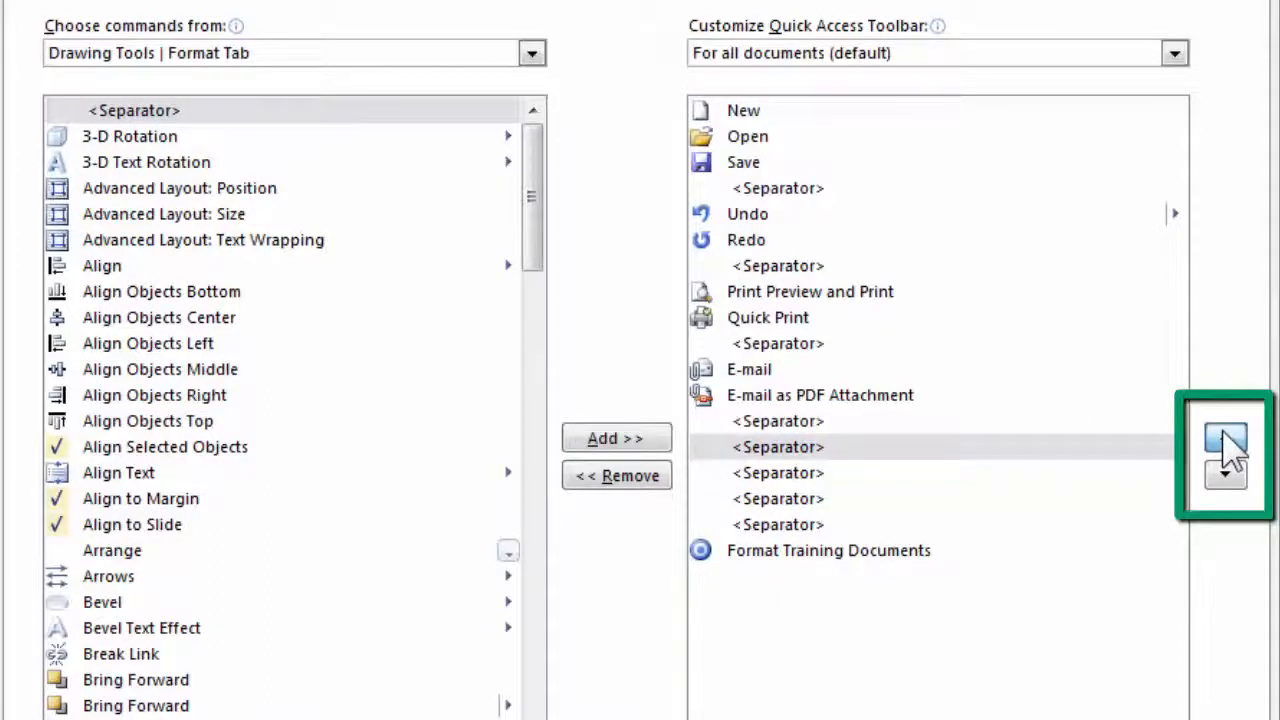
{"action": "left_click", "coordinate": [1226, 438]}
{"action": "left_click", "coordinate": [1226, 438]}
{"action": "left_click", "coordinate": [1226, 438]}
{"action": "left_click", "coordinate": [1228, 440]}
{"action": "left_click", "coordinate": [1228, 440]}
{"action": "left_click", "coordinate": [1228, 440]}
{"action": "left_click", "coordinate": [1226, 440]}
{"action": "left_click", "coordinate": [1226, 440]}
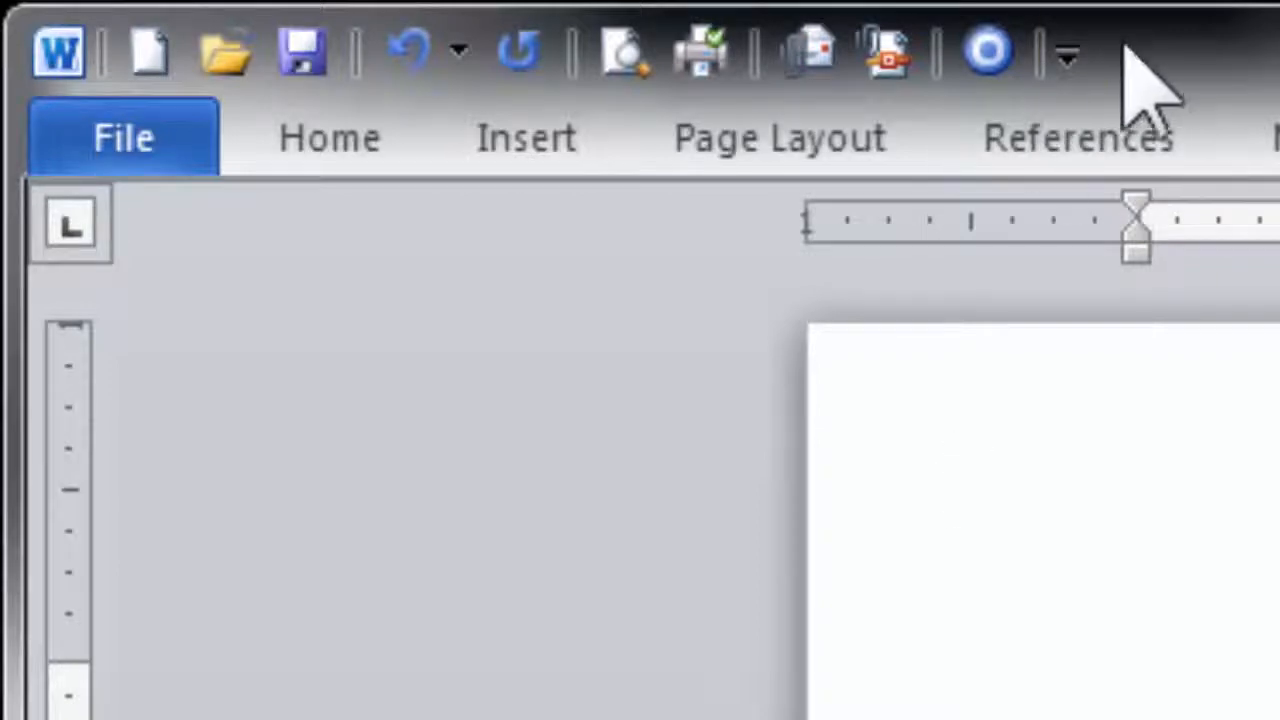
Step: Reopen the full Quick Access Toolbar customization options and select the Undo command in the toolbar order
{"action": "left_click", "coordinate": [1067, 57]}
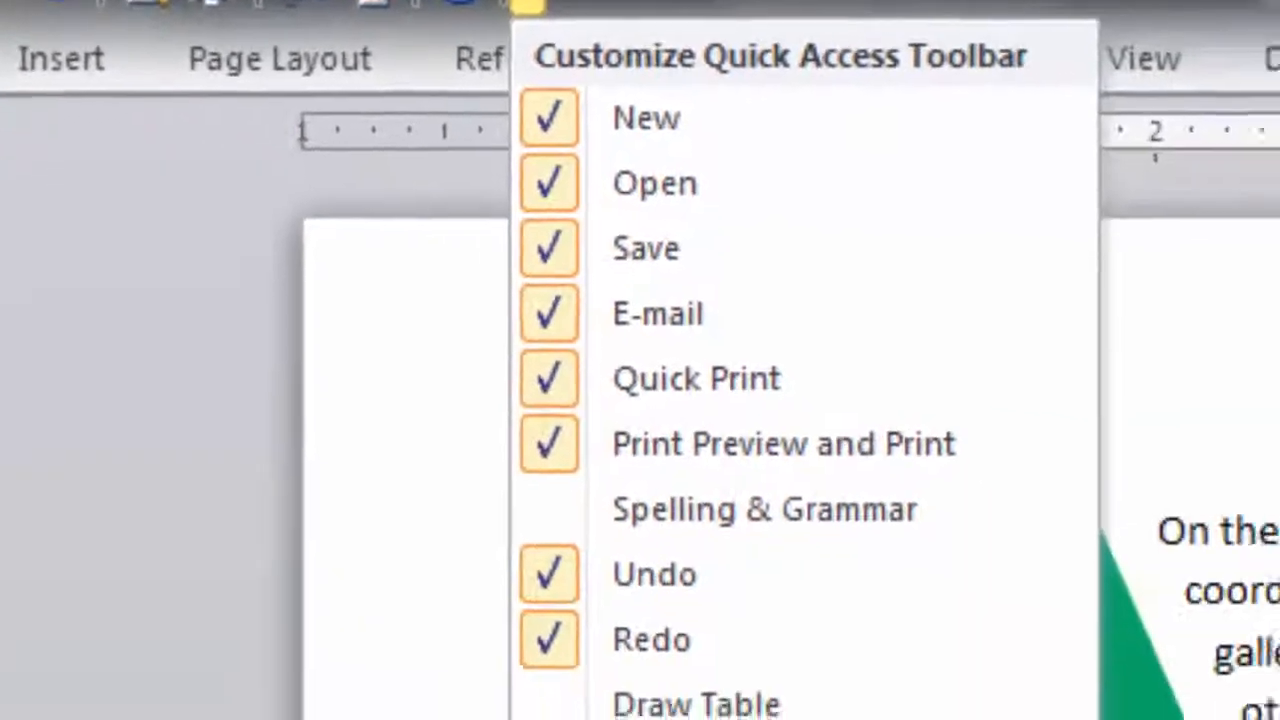
{"action": "left_click", "coordinate": [660, 714]}
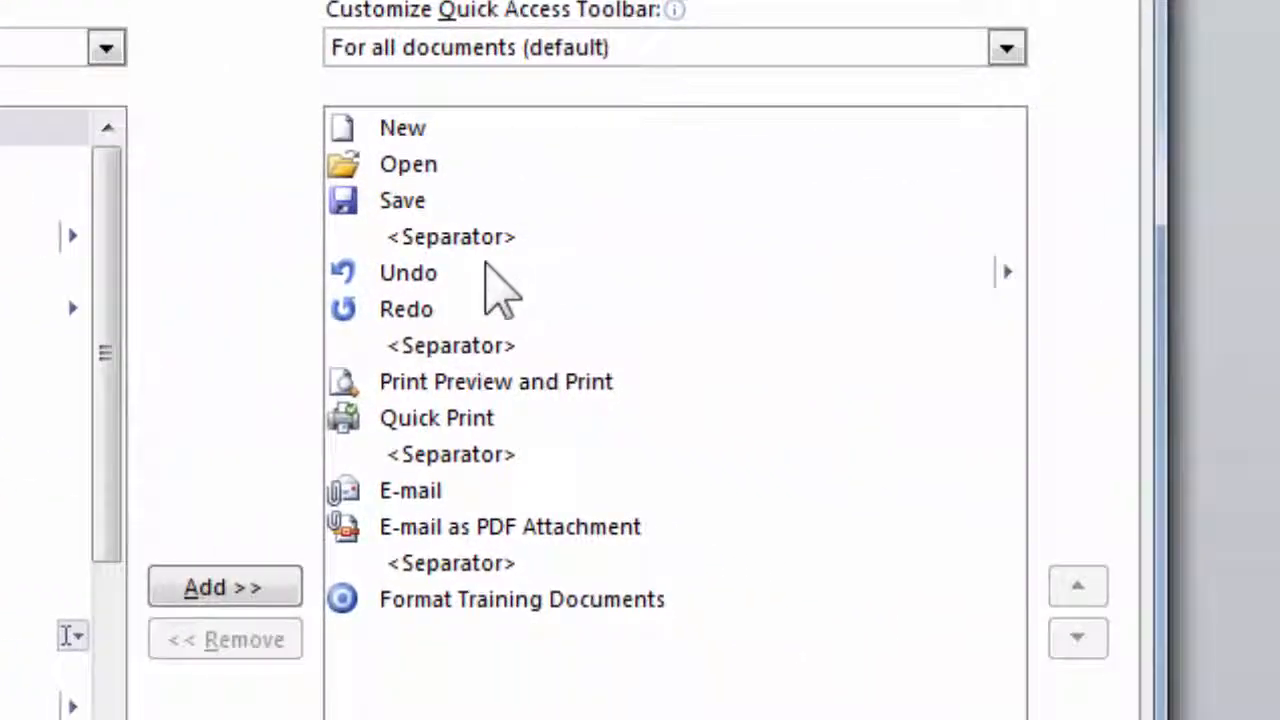
{"action": "left_click", "coordinate": [487, 268]}
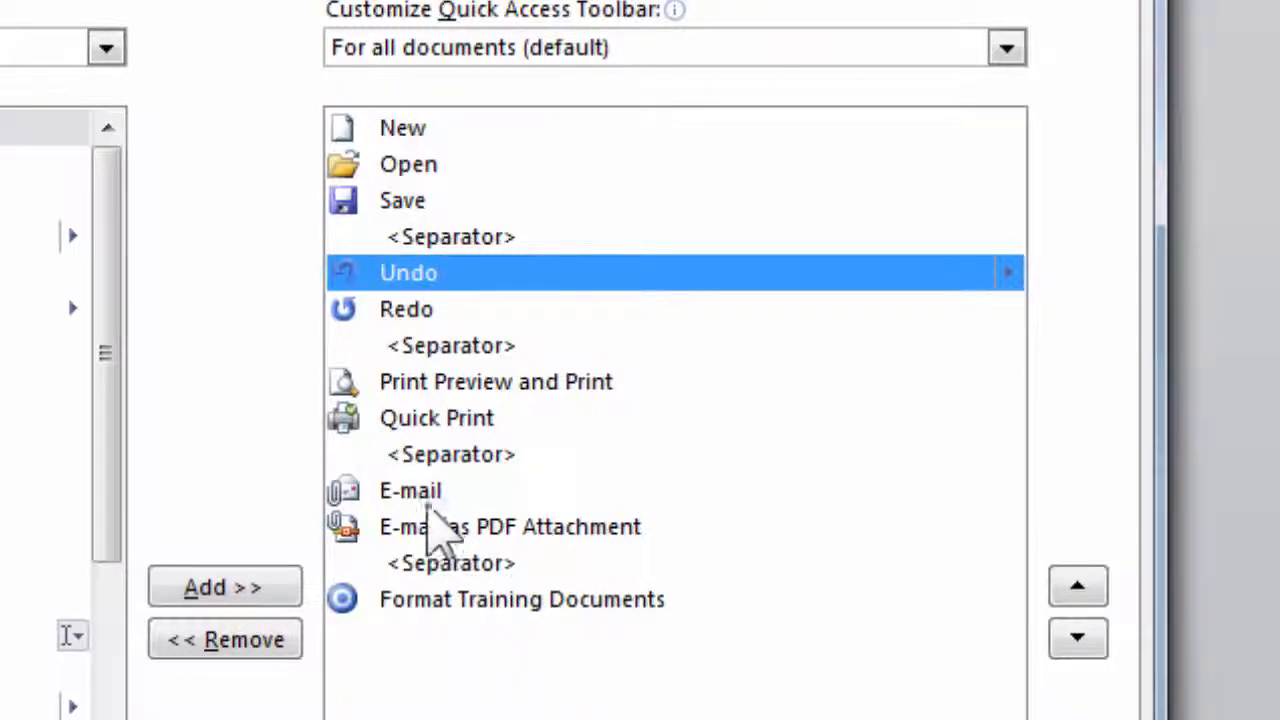
Step: Move E-mail up and down in the toolbar order, returning it to its place directly above E-mail as PDF Attachment
{"action": "left_click", "coordinate": [438, 492]}
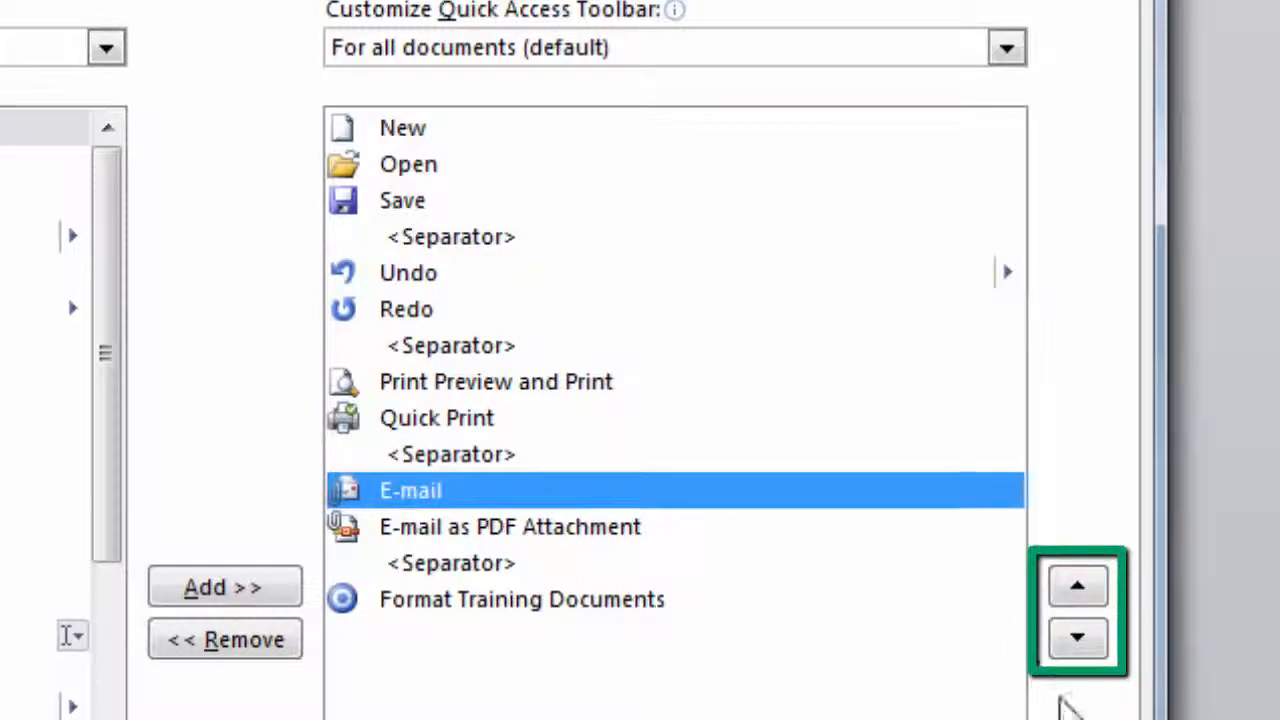
{"action": "left_click", "coordinate": [1090, 600]}
{"action": "left_click", "coordinate": [1090, 600]}
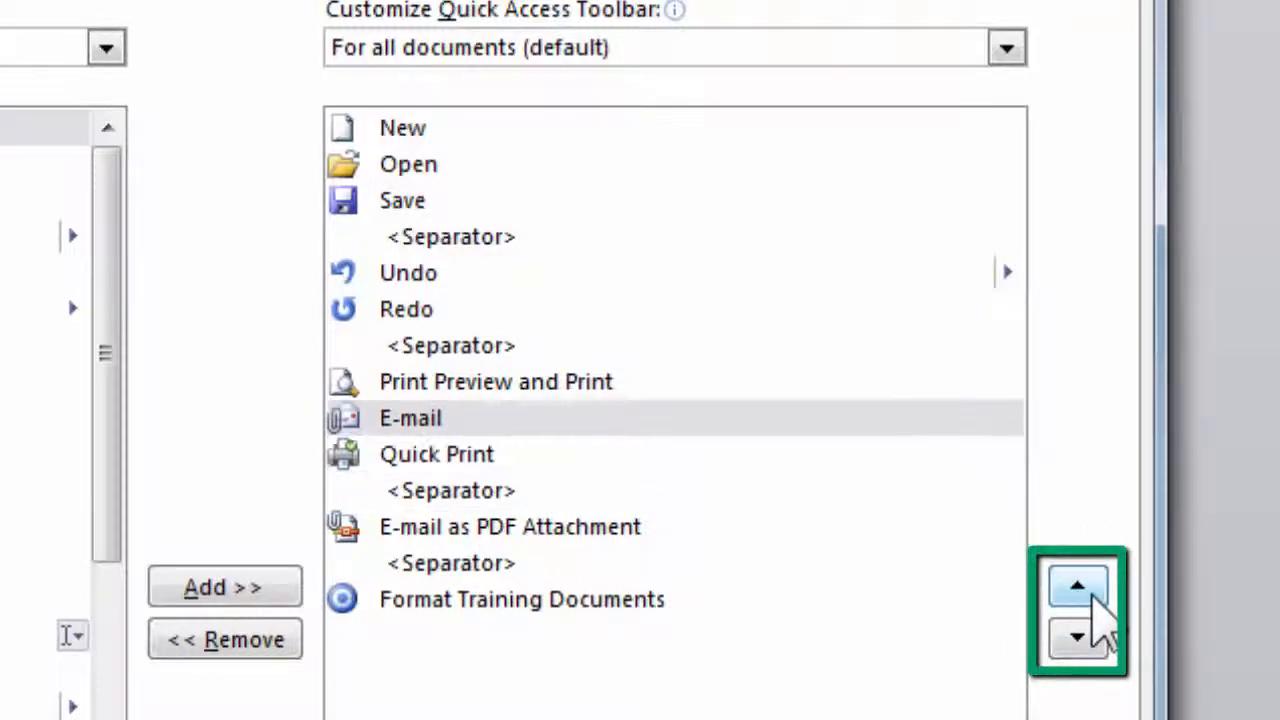
{"action": "left_click", "coordinate": [1080, 645]}
{"action": "left_click", "coordinate": [1080, 645]}
{"action": "left_click", "coordinate": [1080, 645]}
{"action": "left_click", "coordinate": [1078, 588]}
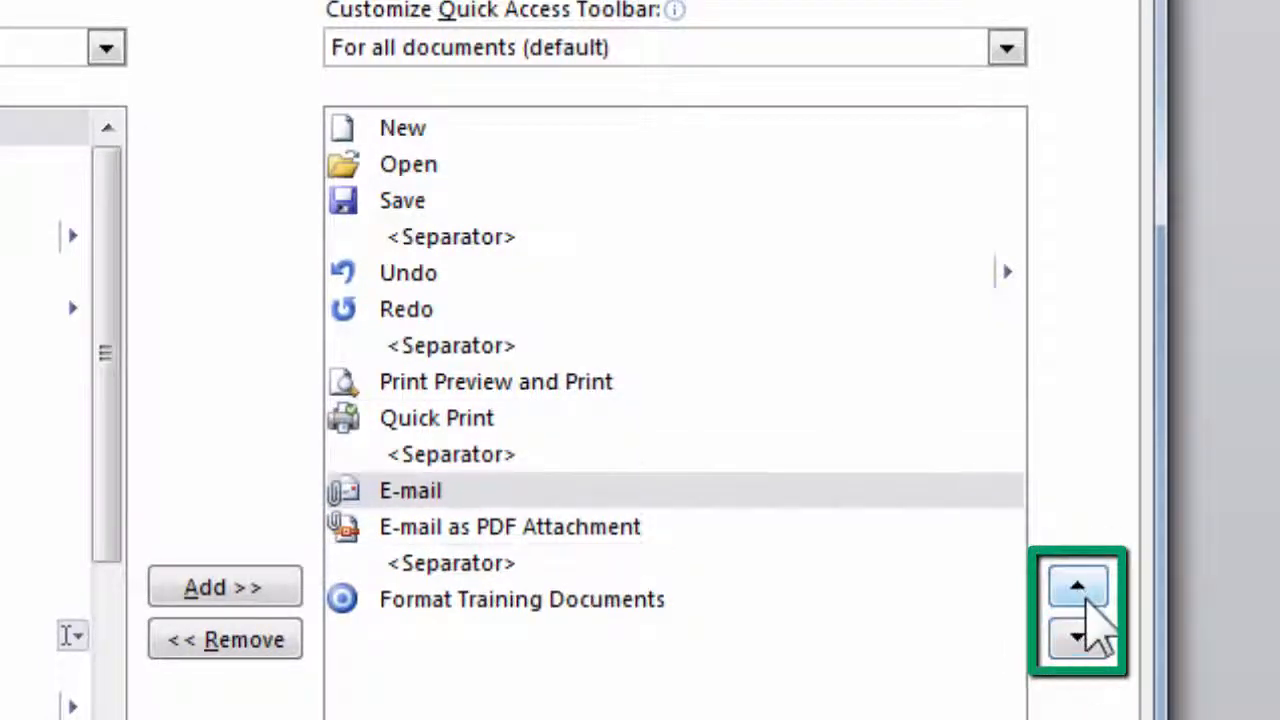
{"action": "left_click", "coordinate": [1077, 590]}
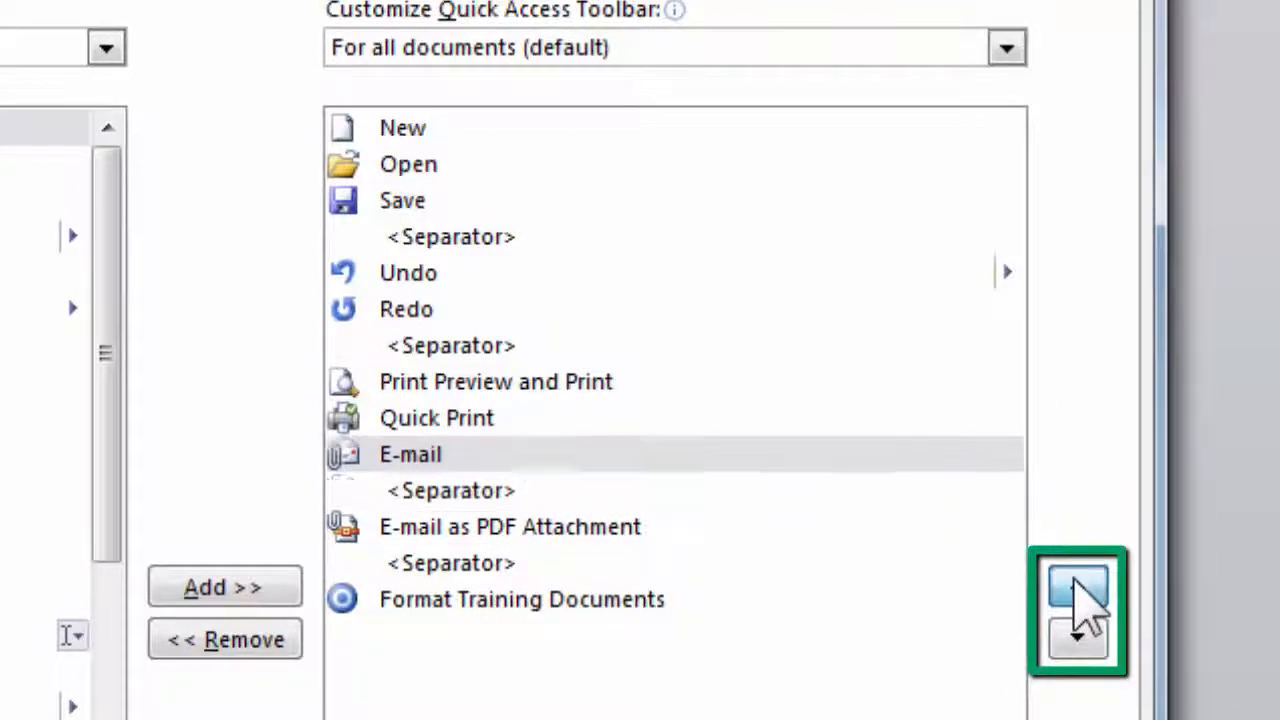
{"action": "left_click", "coordinate": [1077, 590]}
{"action": "left_click", "coordinate": [1077, 590]}
{"action": "left_click", "coordinate": [1080, 640]}
{"action": "left_click", "coordinate": [1080, 640]}
{"action": "left_click", "coordinate": [1080, 640]}
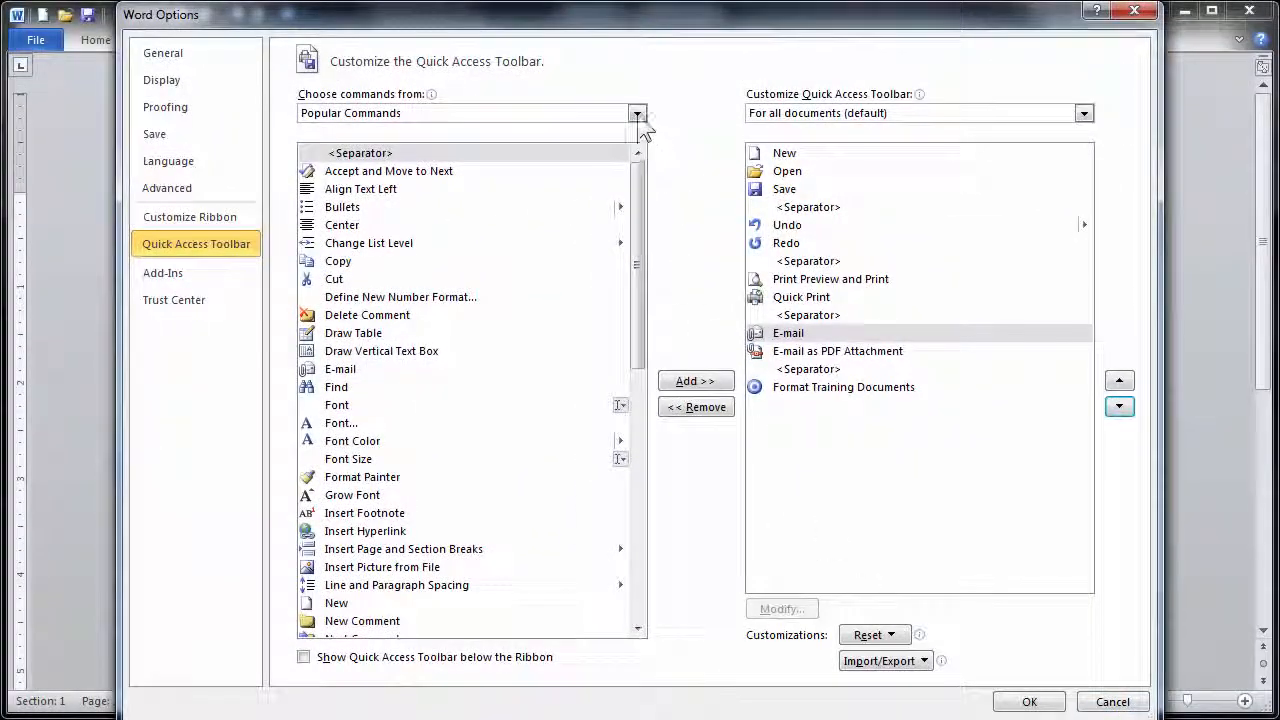
Step: Browse the Insert Tab and Mailings Tab commands available for the Quick Access Toolbar, and leave the options without saving
{"action": "left_click", "coordinate": [637, 114]}
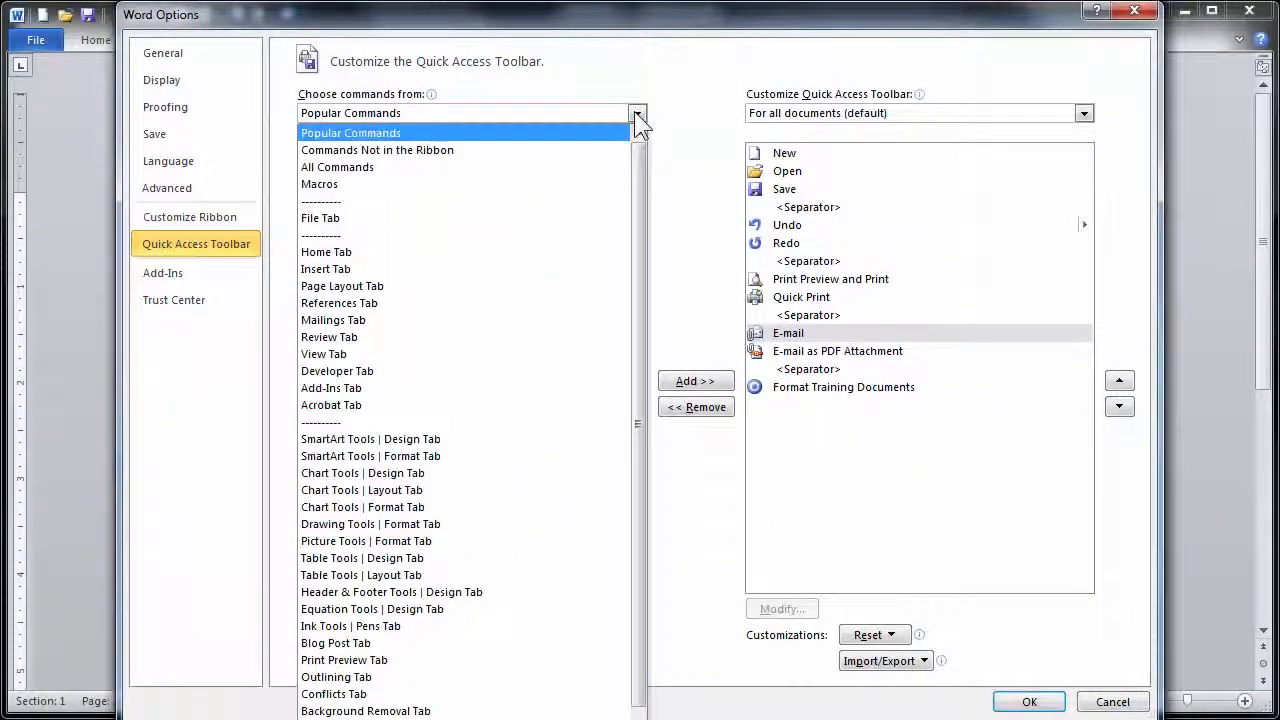
{"action": "left_click", "coordinate": [353, 276]}
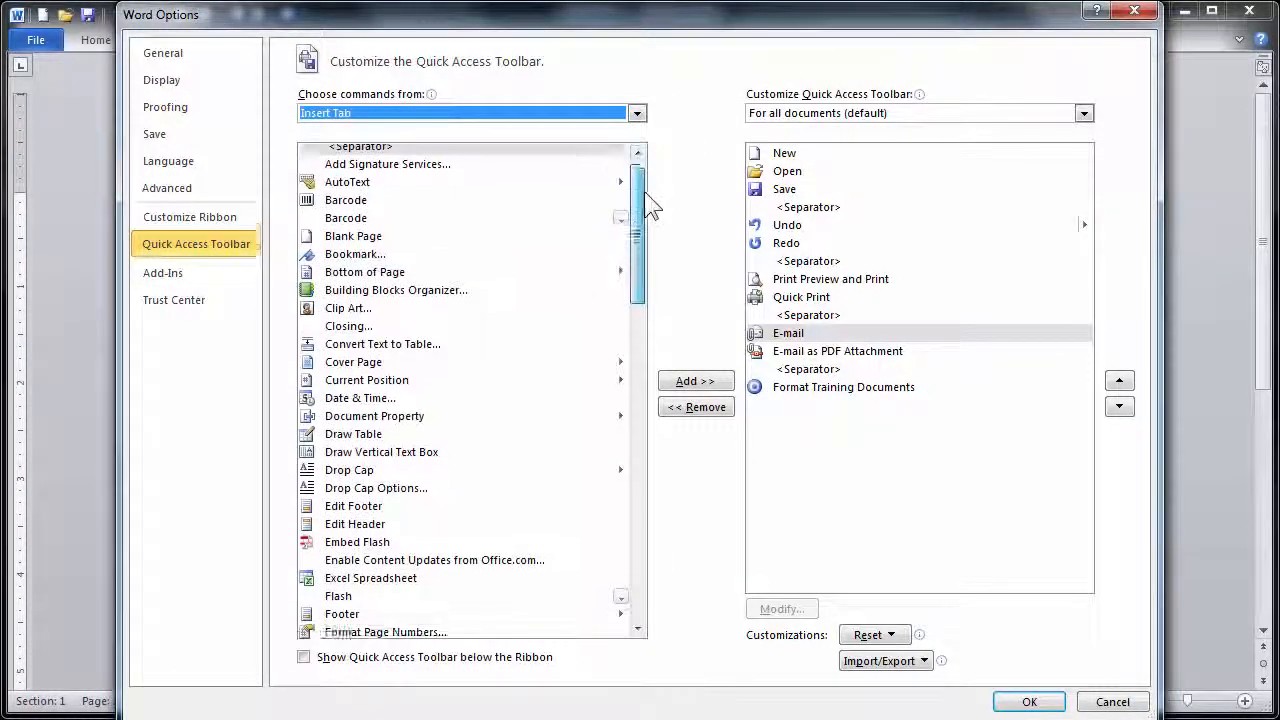
{"action": "left_click_drag", "start_coordinate": [640, 200], "coordinate": [645, 312]}
{"action": "left_click", "coordinate": [637, 113]}
{"action": "left_click", "coordinate": [333, 320]}
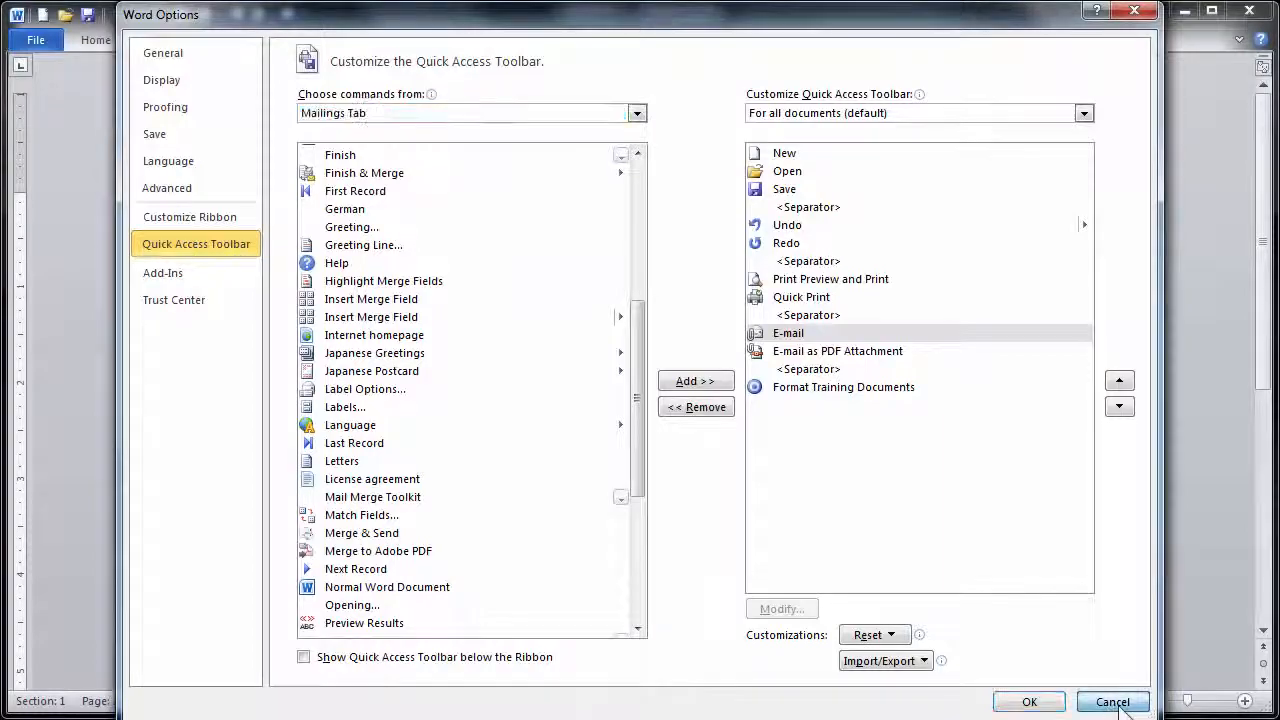
{"action": "left_click", "coordinate": [1102, 702]}
Step: Add the New Comment command from the Review commands to the Quick Access Toolbar, and remove it from the toolbar again
{"action": "left_click", "coordinate": [391, 42]}
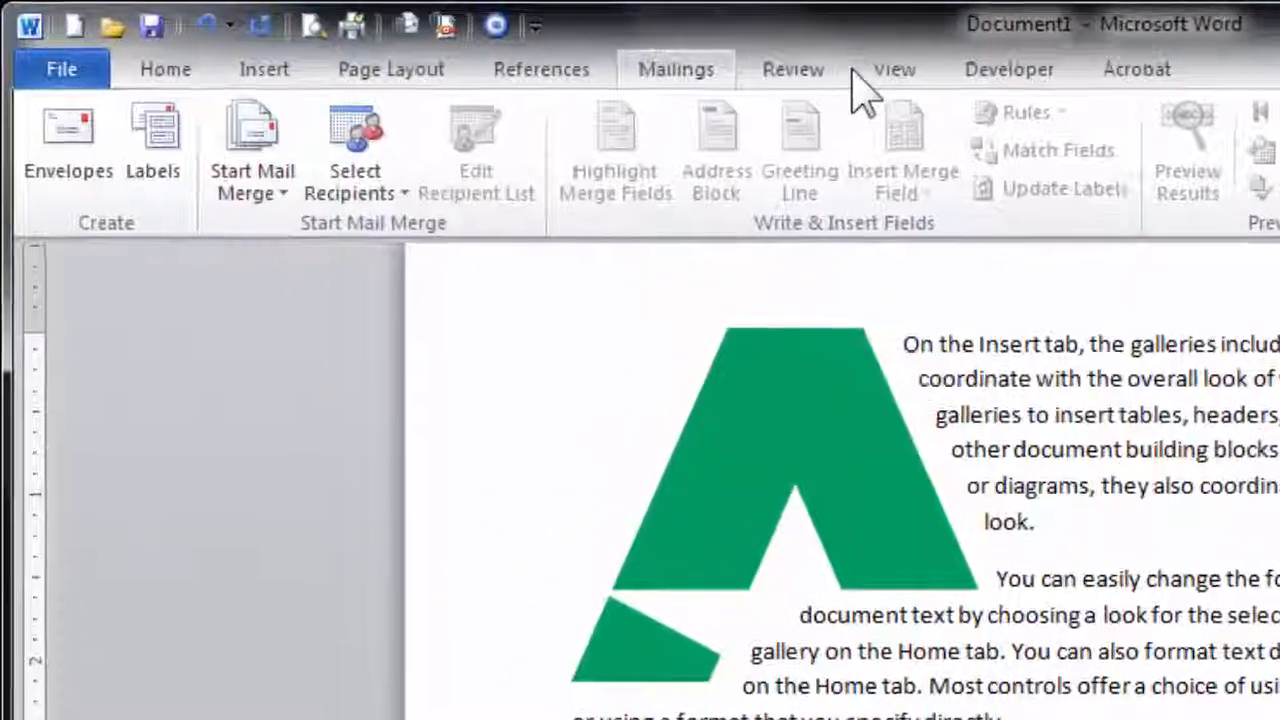
{"action": "left_click", "coordinate": [674, 64]}
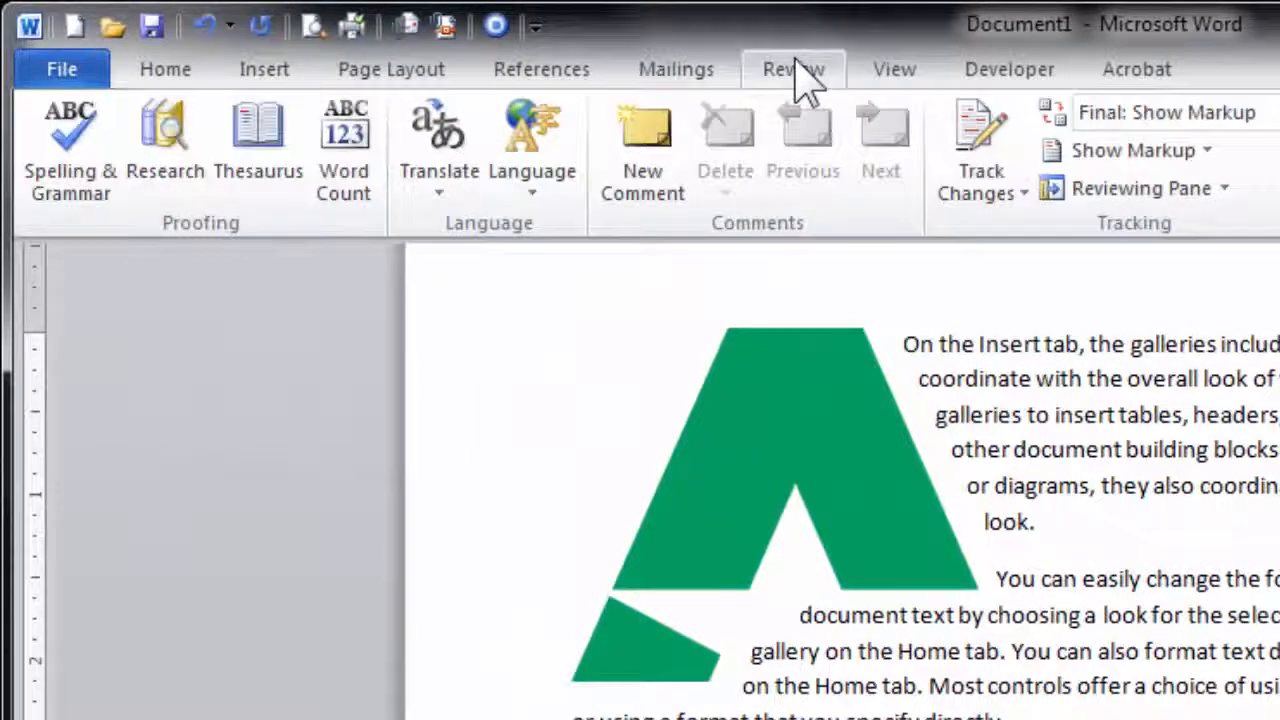
{"action": "right_click", "coordinate": [670, 162]}
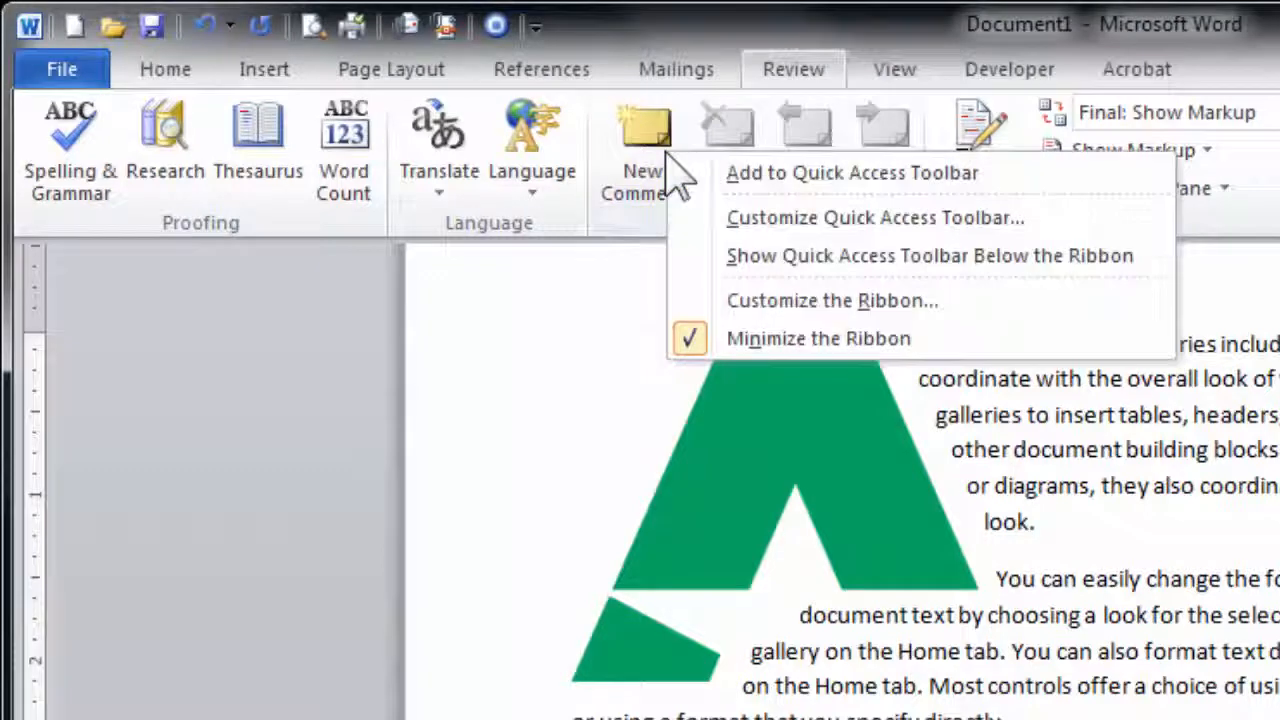
{"action": "left_click", "coordinate": [759, 182]}
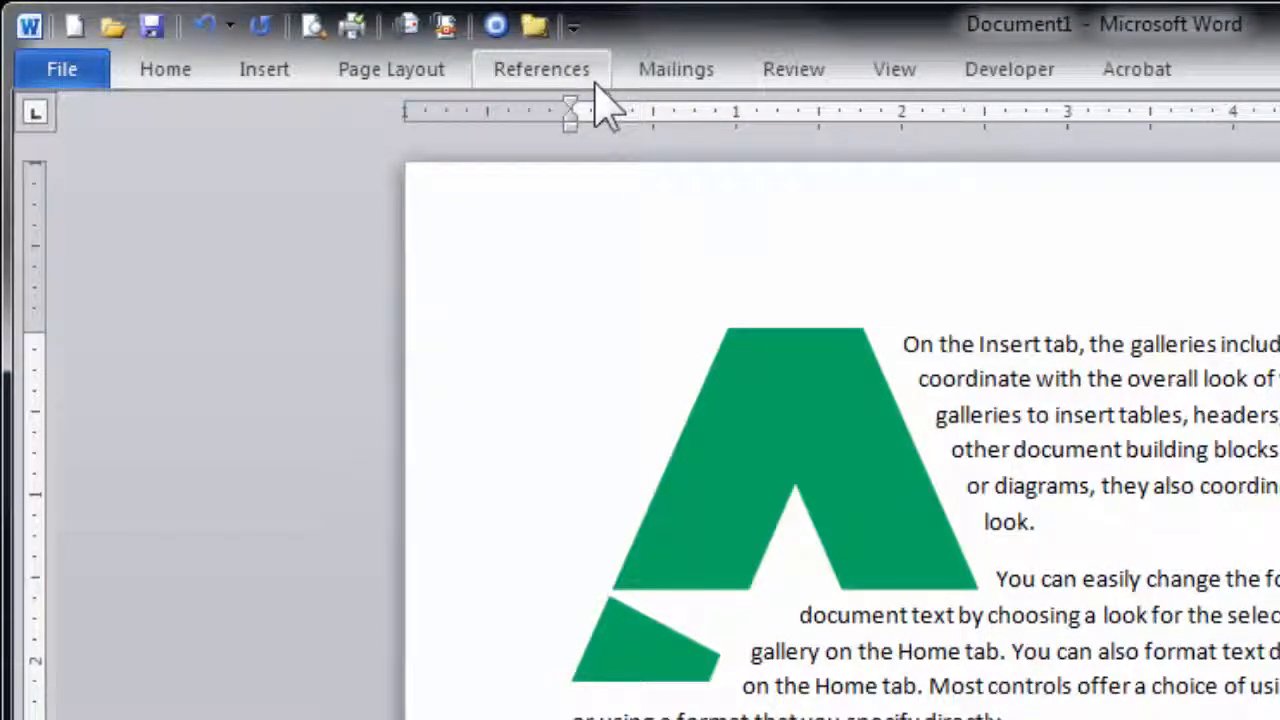
{"action": "right_click", "coordinate": [543, 30]}
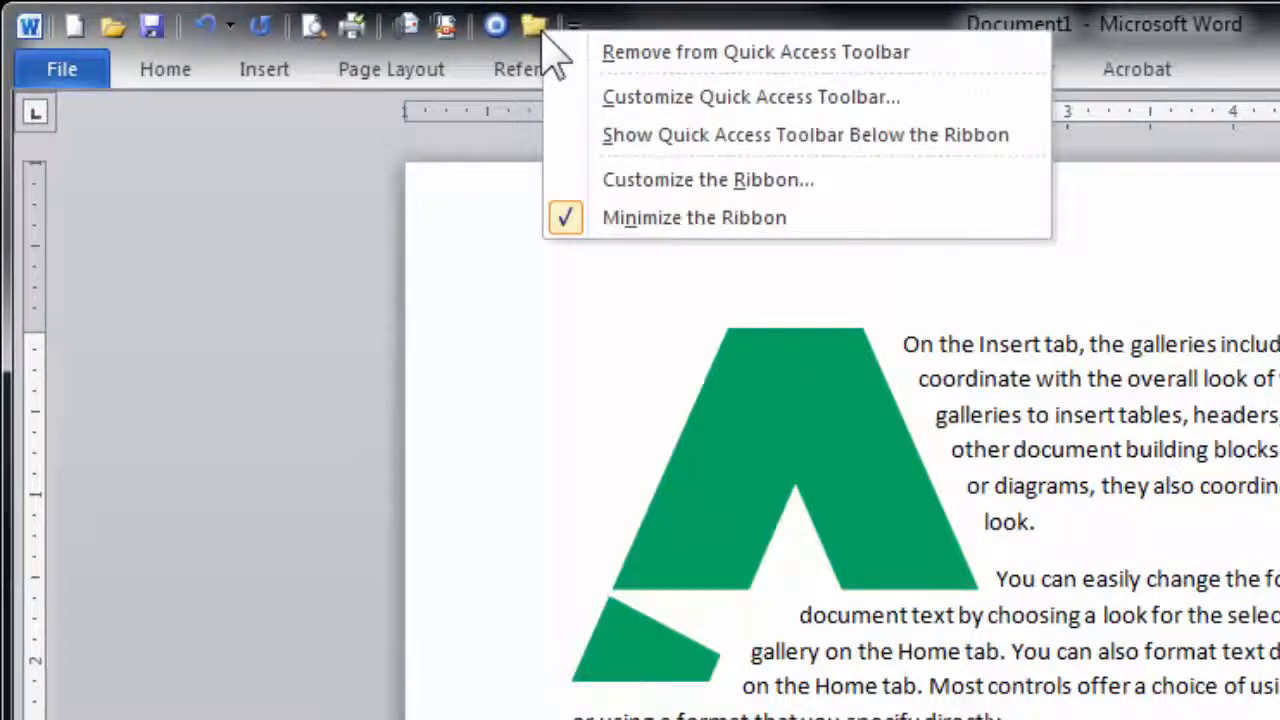
{"action": "left_click", "coordinate": [612, 55]}
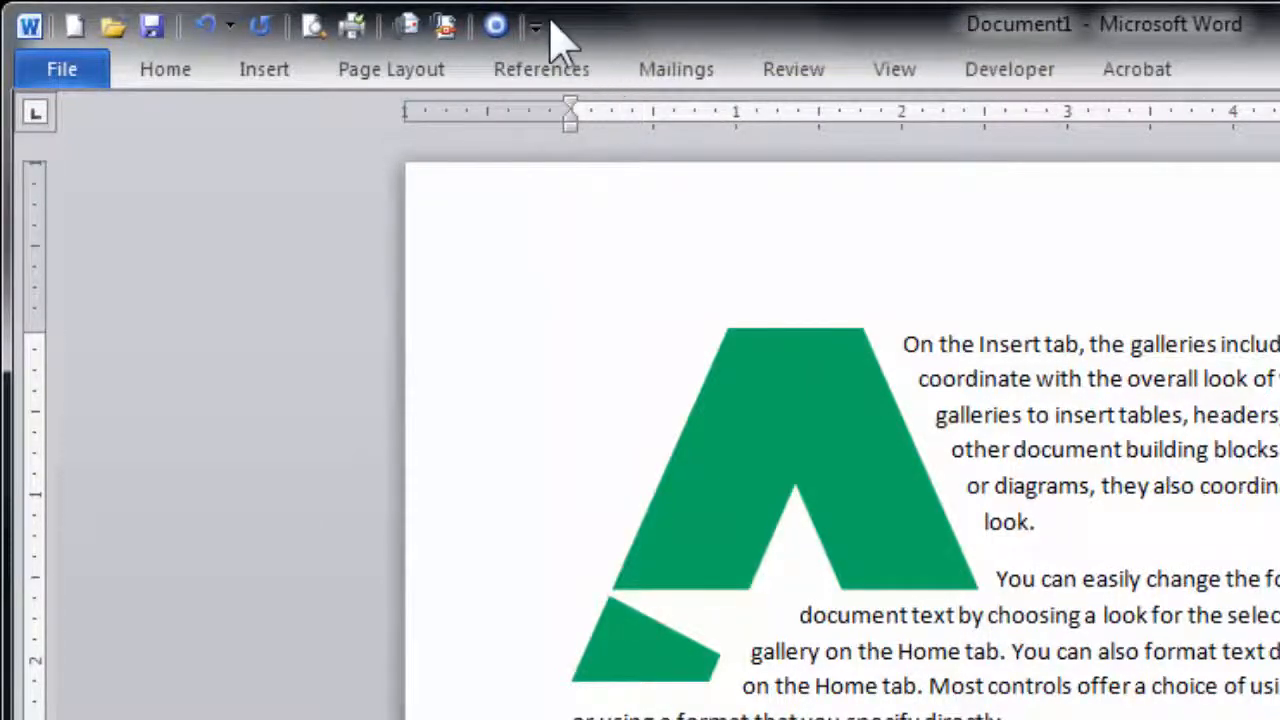
{"action": "left_click", "coordinate": [383, 78]}
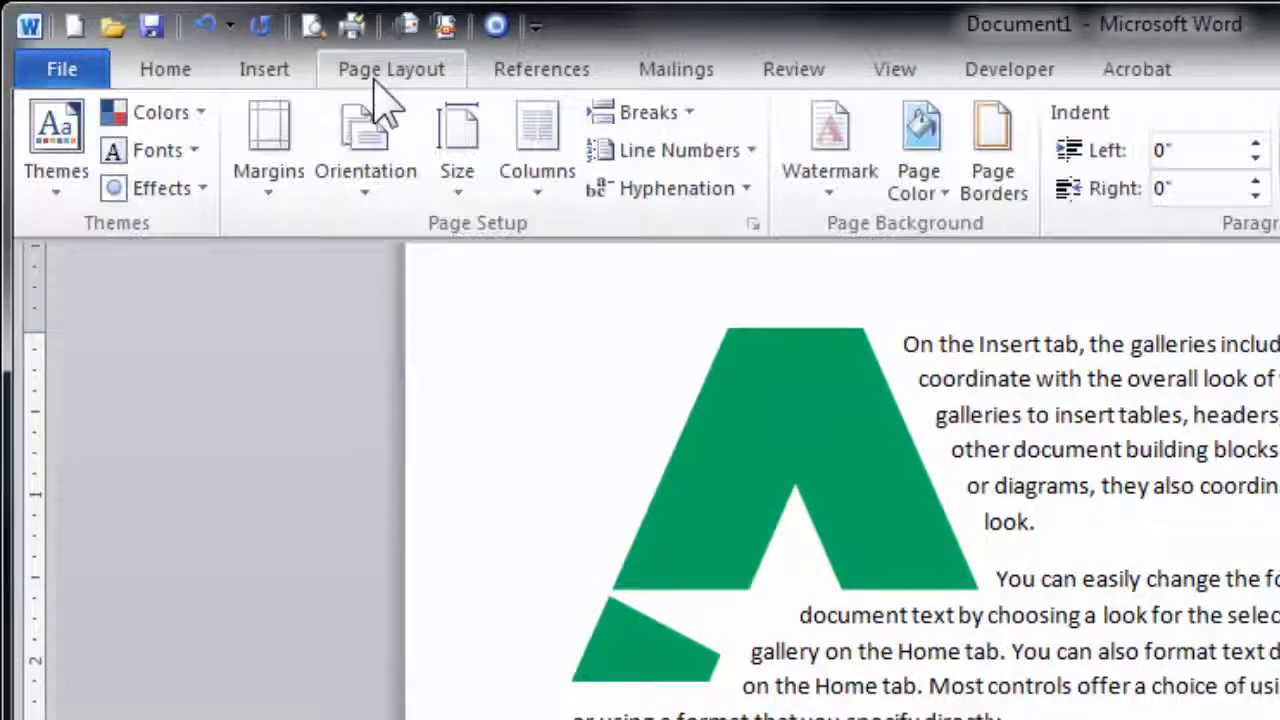
{"action": "right_click", "coordinate": [490, 190]}
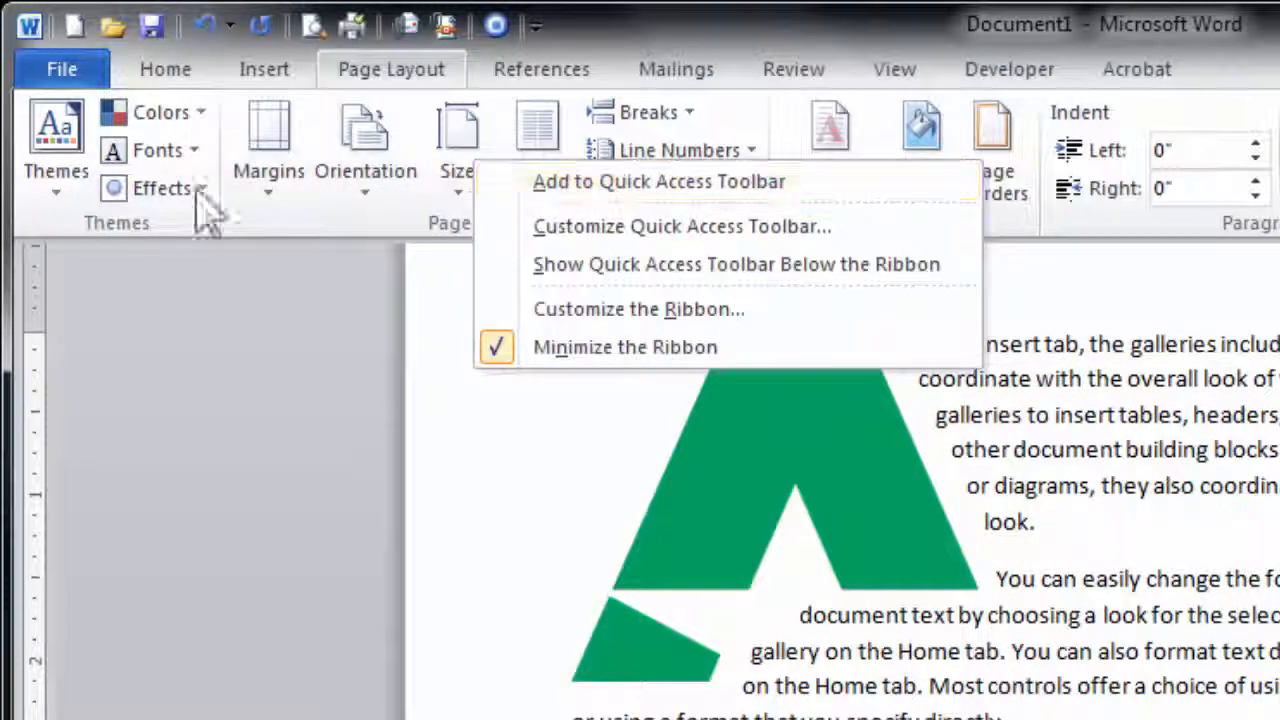
{"action": "left_click", "coordinate": [643, 33]}
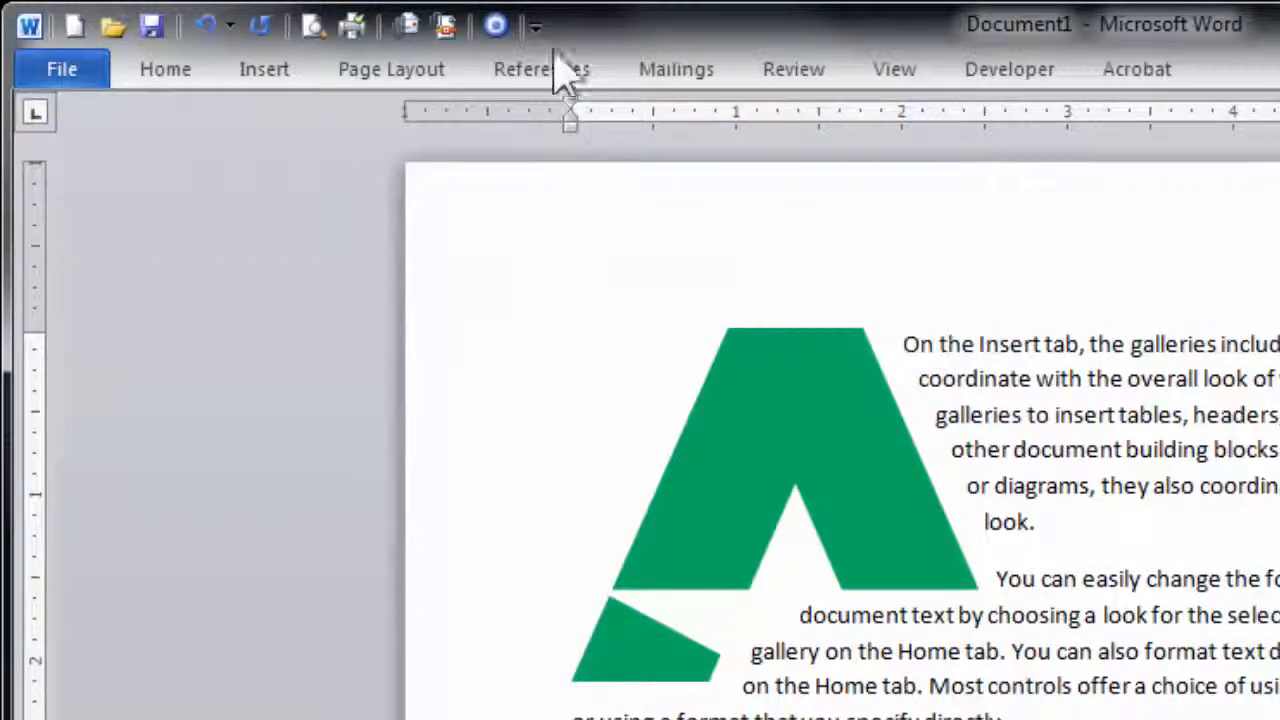
Step: Add the entire Page Setup group from the Page Layout commands to the Quick Access Toolbar
{"action": "left_click", "coordinate": [450, 78]}
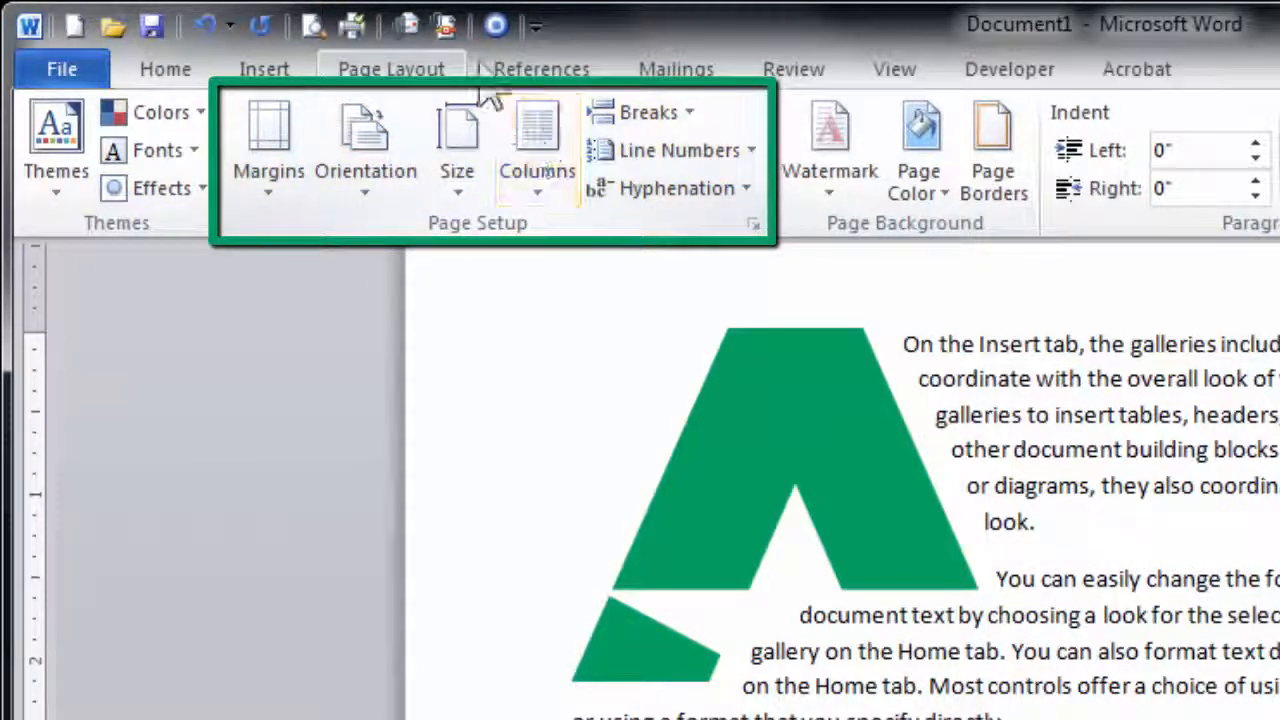
{"action": "right_click", "coordinate": [495, 250]}
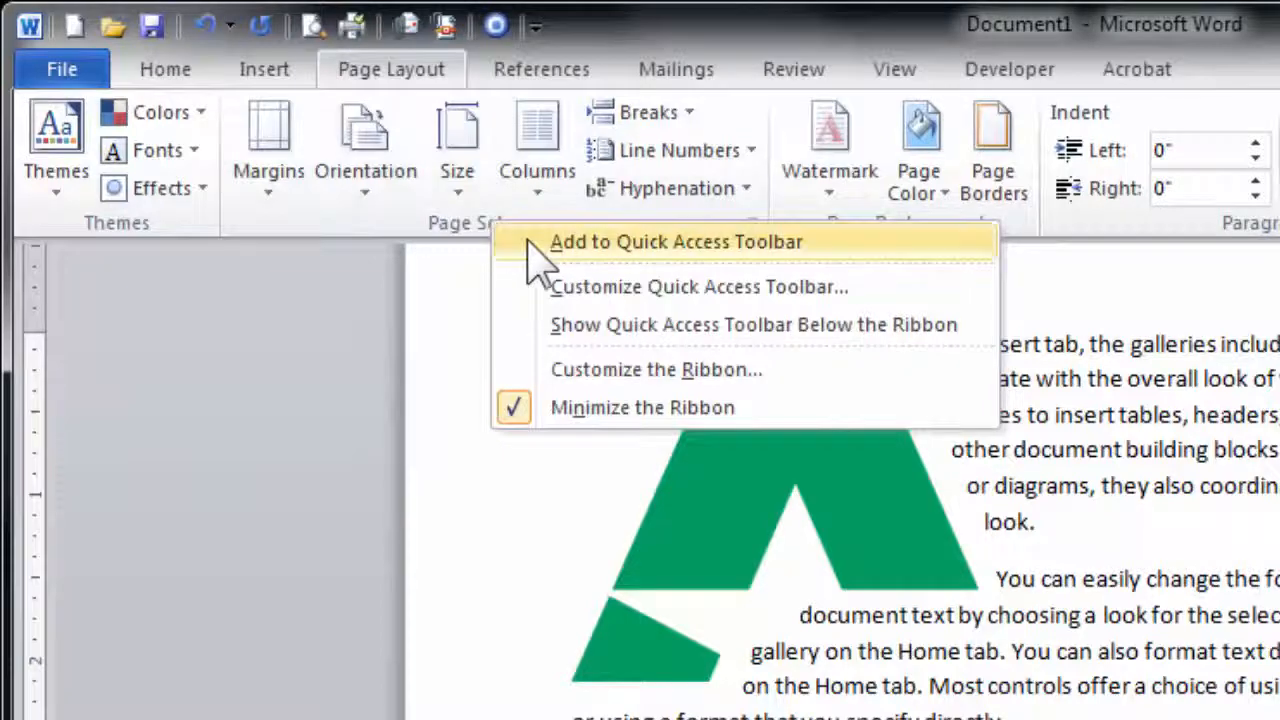
{"action": "left_click", "coordinate": [528, 242]}
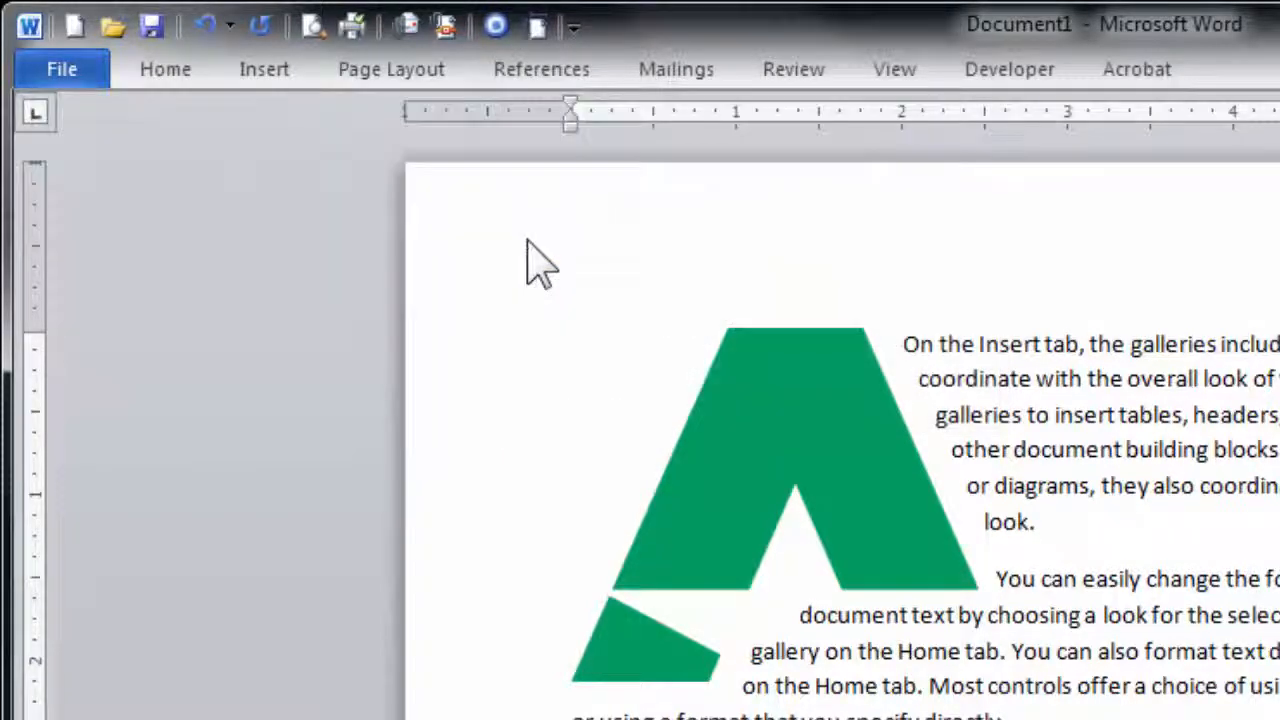
Step: Examine the Page Setup group from the Quick Access Toolbar, viewing its Orientation, Size and Margins choices without changing any, and close it
{"action": "left_click", "coordinate": [543, 38]}
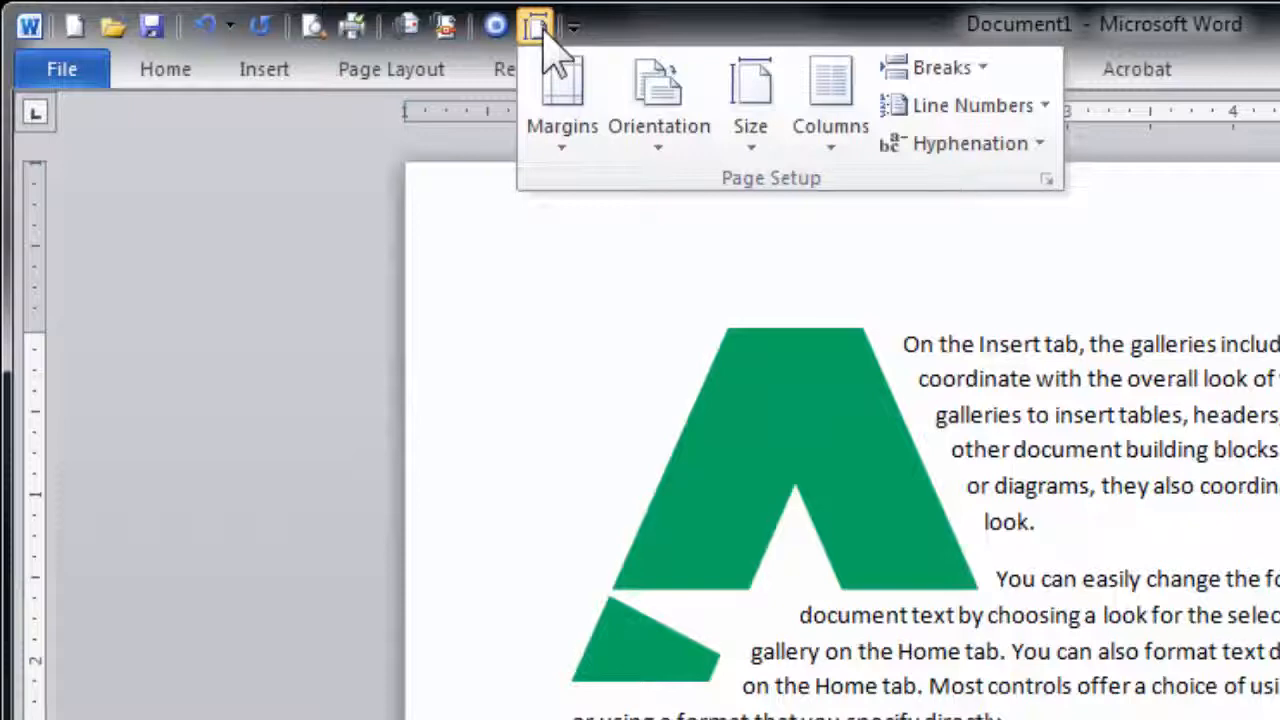
{"action": "left_click", "coordinate": [543, 42]}
{"action": "left_click", "coordinate": [205, 84]}
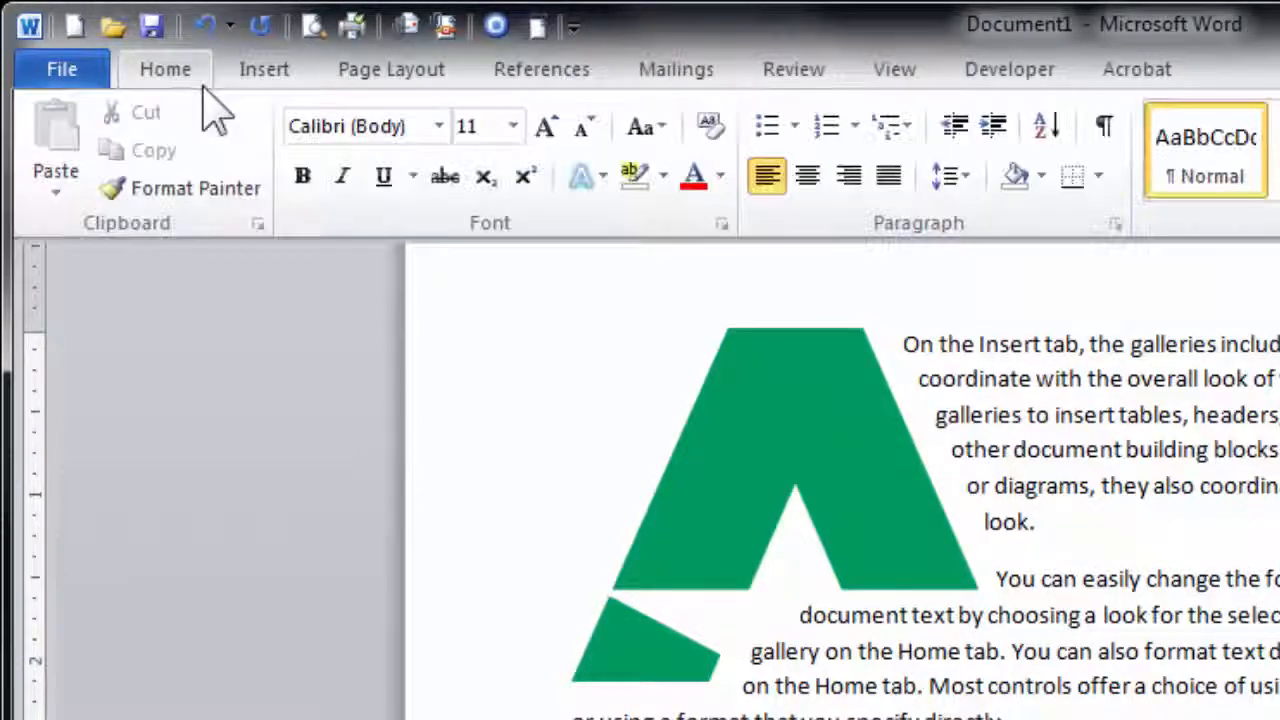
{"action": "left_click", "coordinate": [208, 87]}
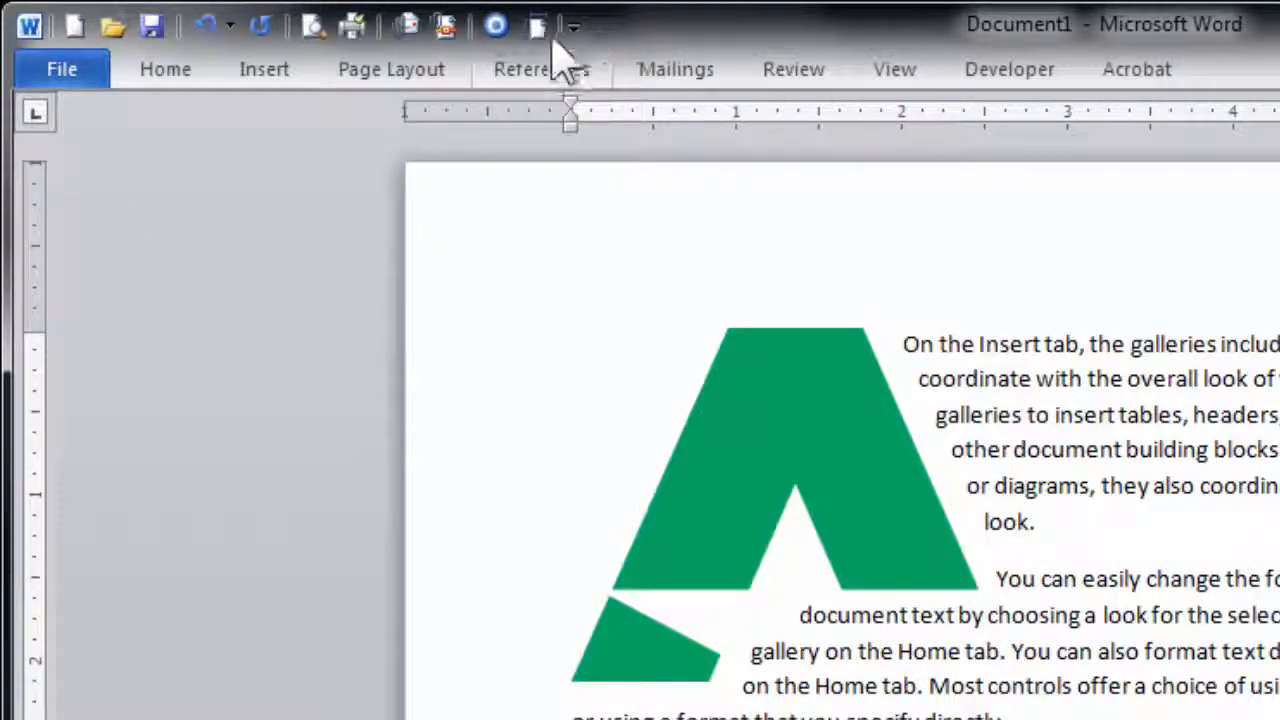
{"action": "left_click", "coordinate": [538, 27]}
{"action": "left_click", "coordinate": [652, 88]}
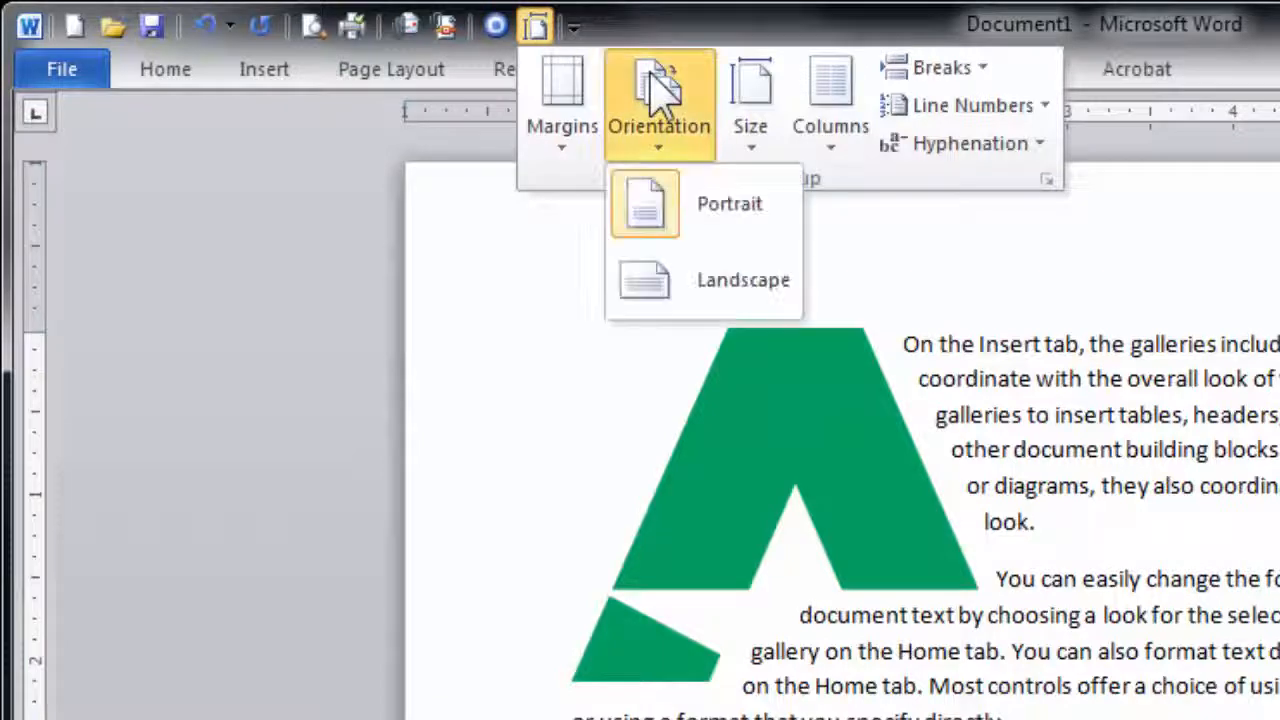
{"action": "left_click", "coordinate": [776, 108]}
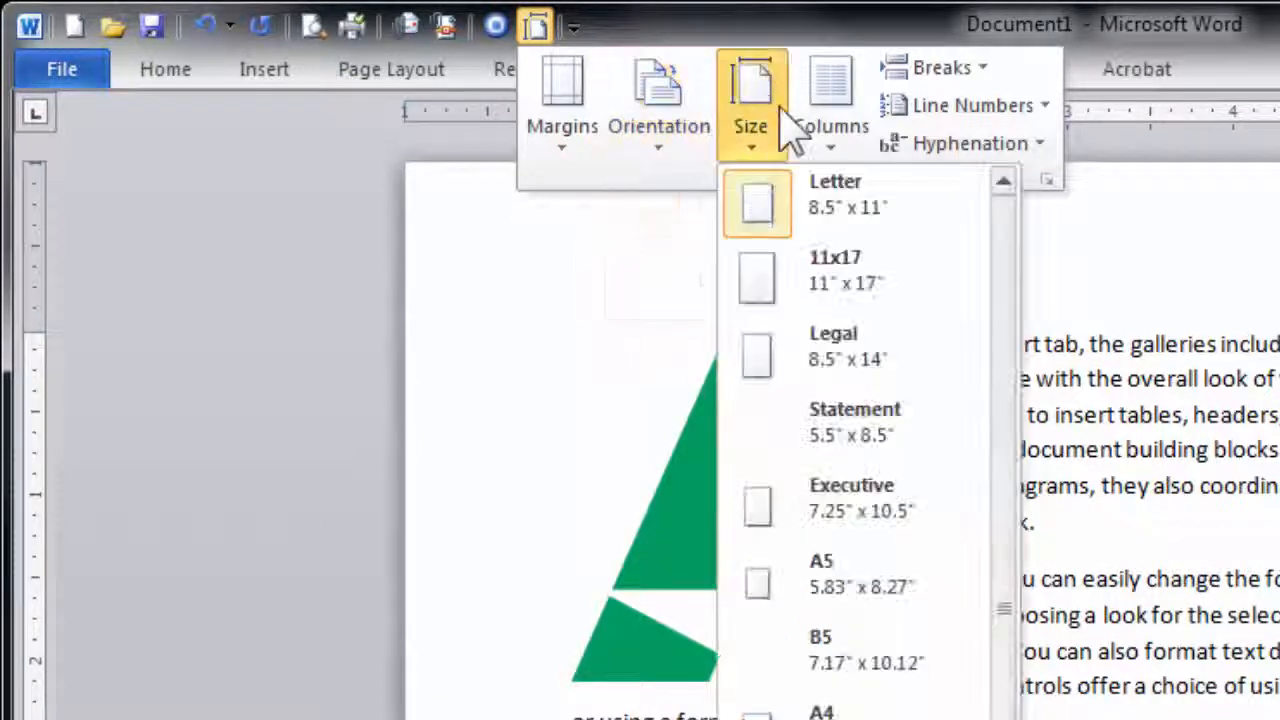
{"action": "left_click", "coordinate": [550, 125]}
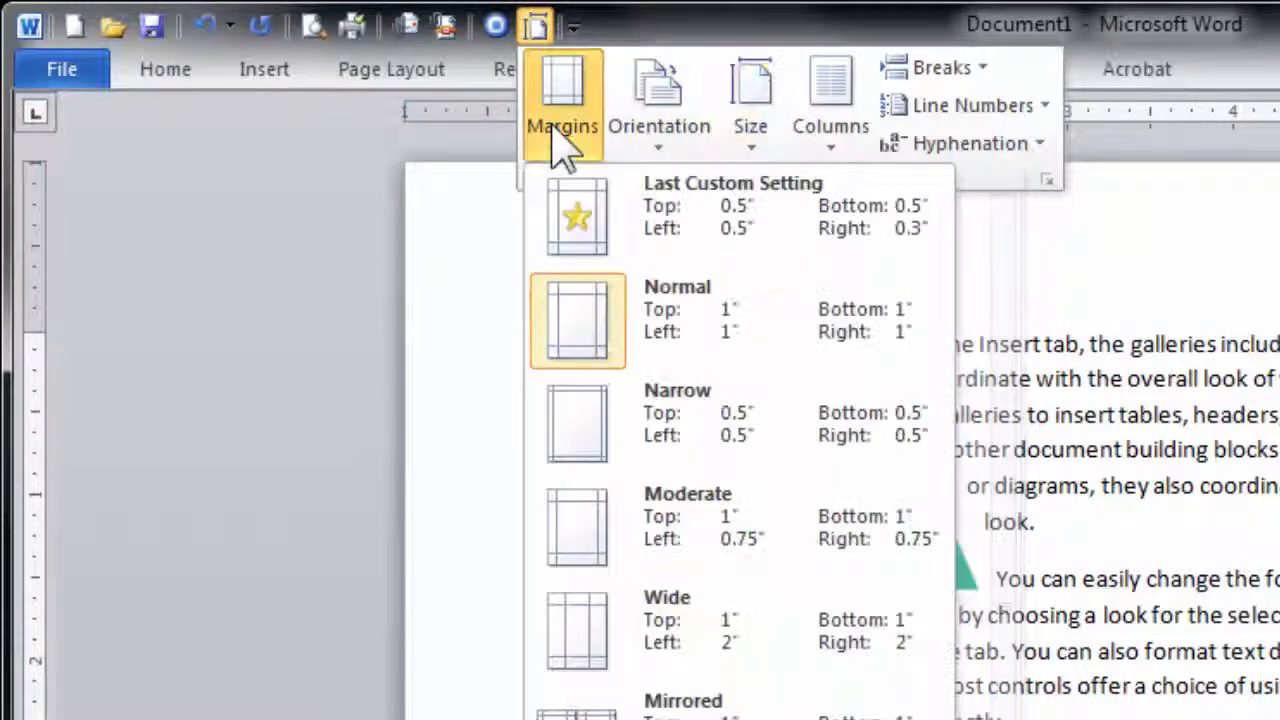
{"action": "left_click", "coordinate": [540, 28]}
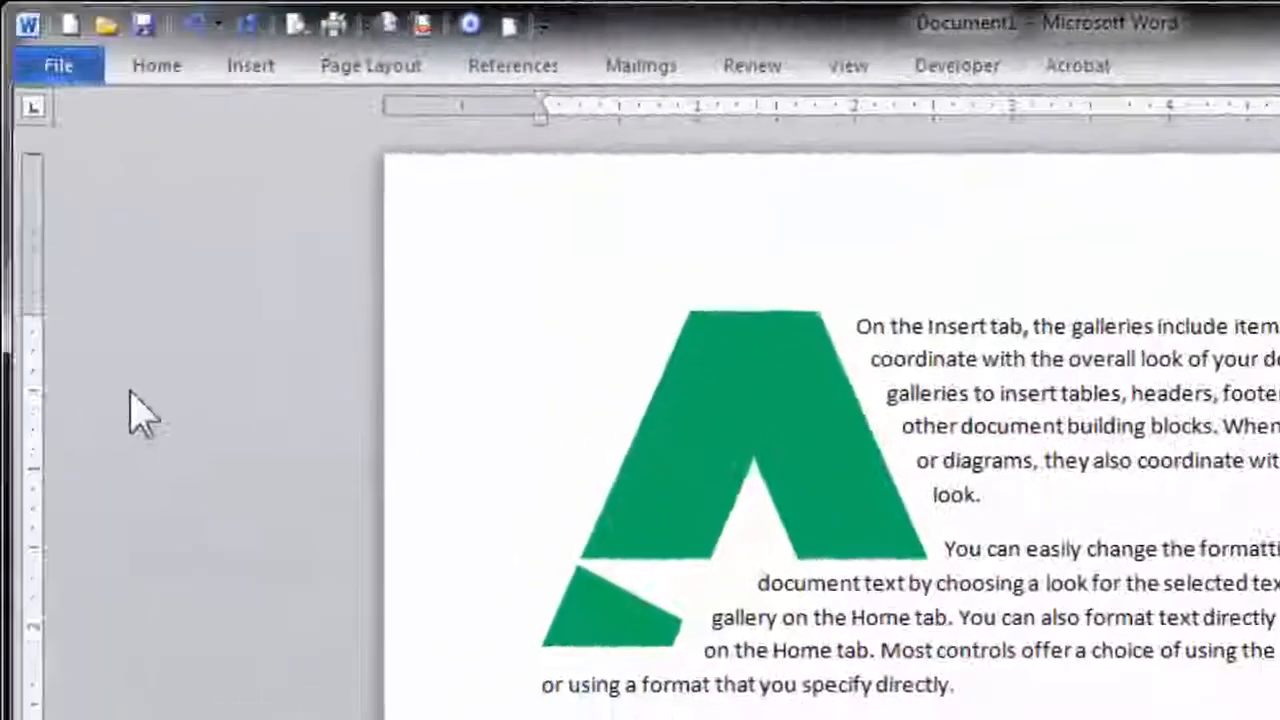
Step: Open the full Quick Access Toolbar customization options
{"action": "left_click", "coordinate": [501, 22]}
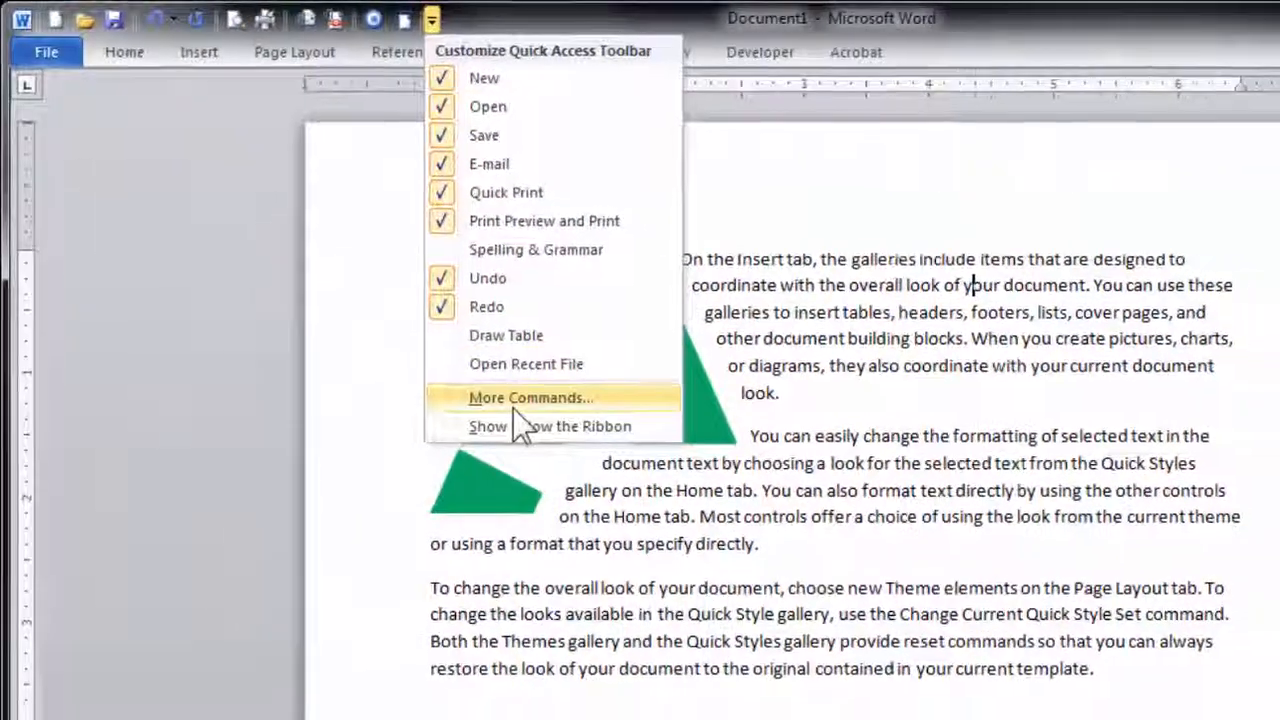
{"action": "left_click", "coordinate": [540, 414]}
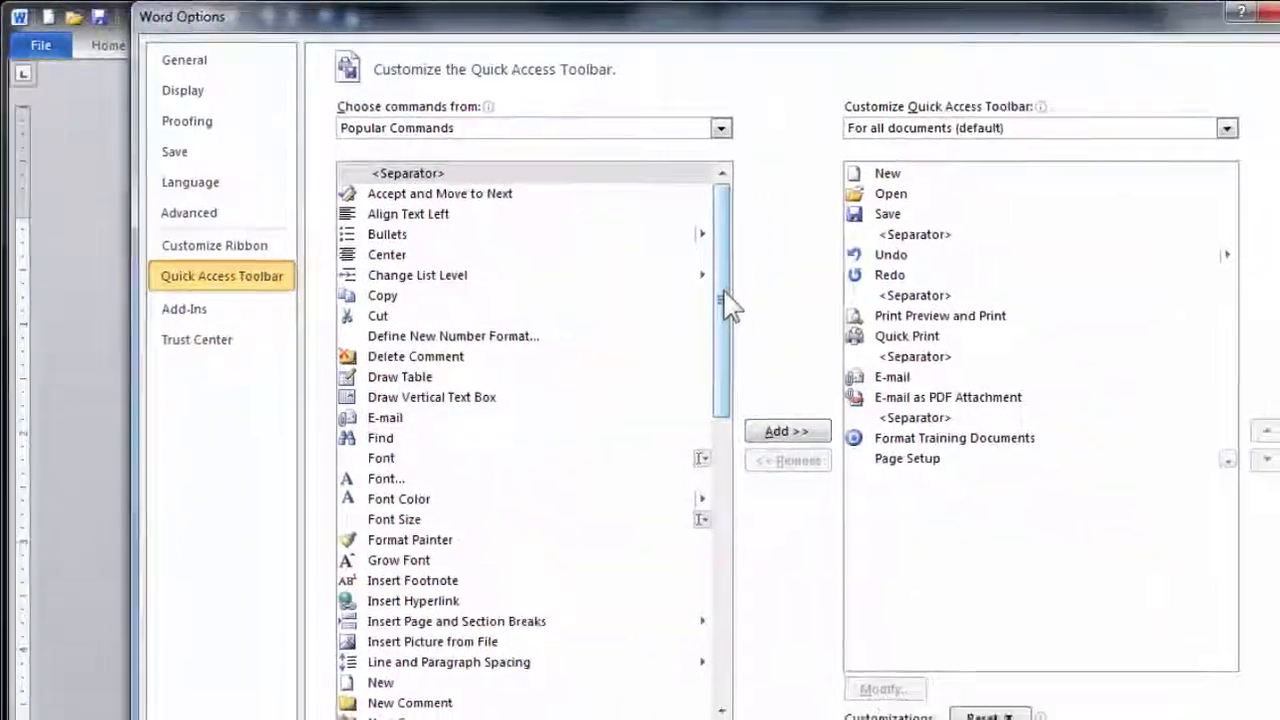